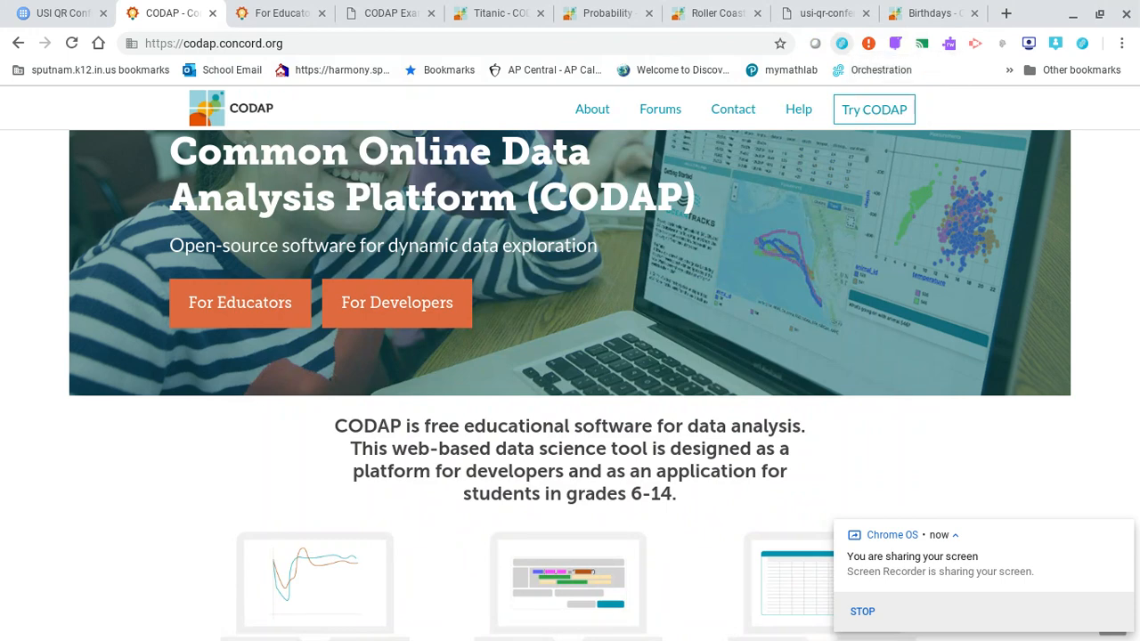
# Review the CODAP home page and the For Educators page with its guides, tutorials and classroom activities
pyautogui.scroll(-2, 570, 356)
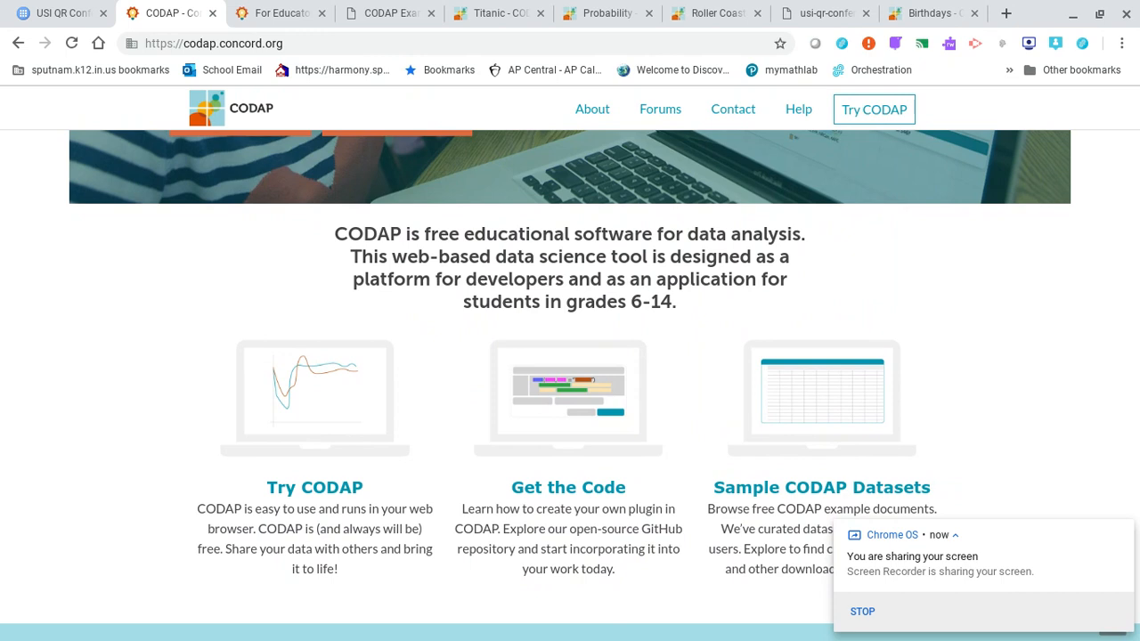
pyautogui.scroll(3, 323, 325)
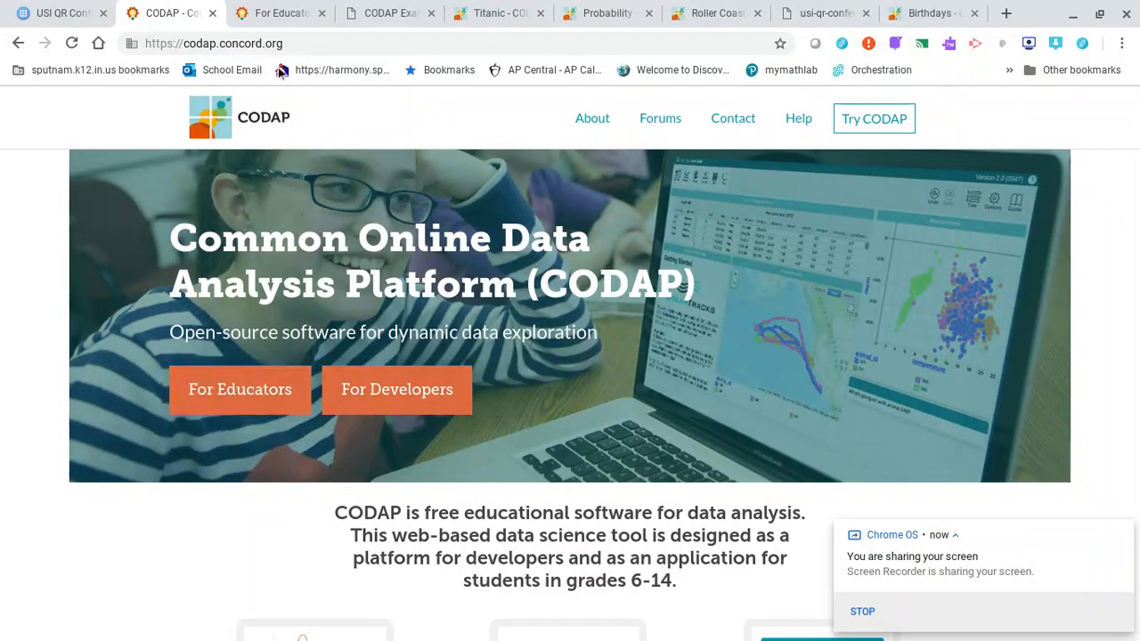
pyautogui.click(272, 16)
pyautogui.scroll(2, 570, 364)
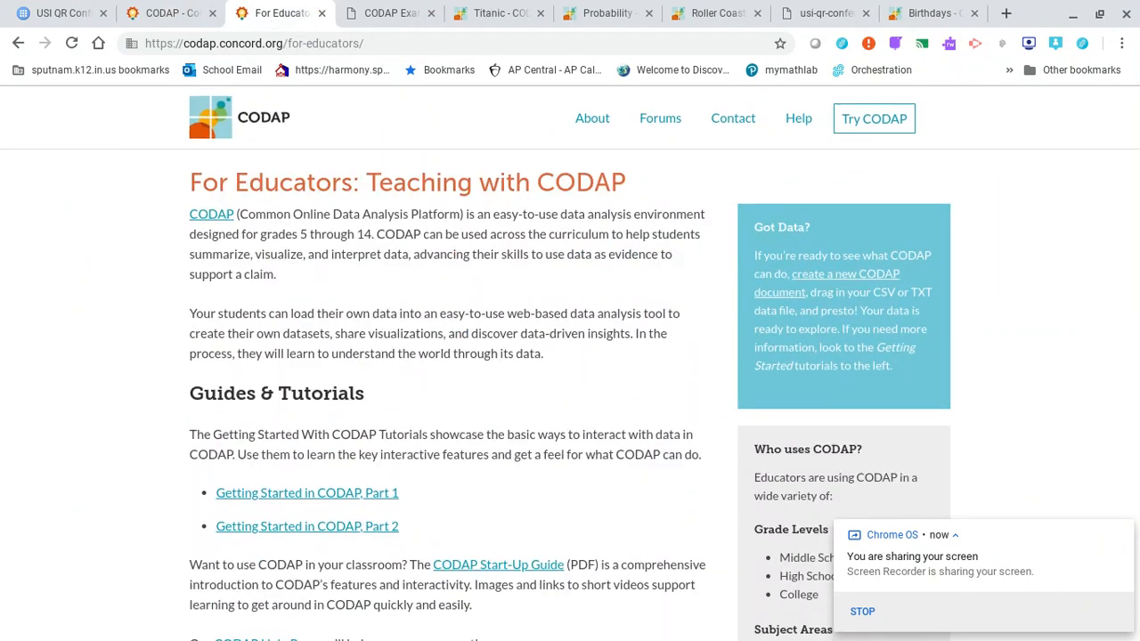
pyautogui.scroll(-5, 570, 364)
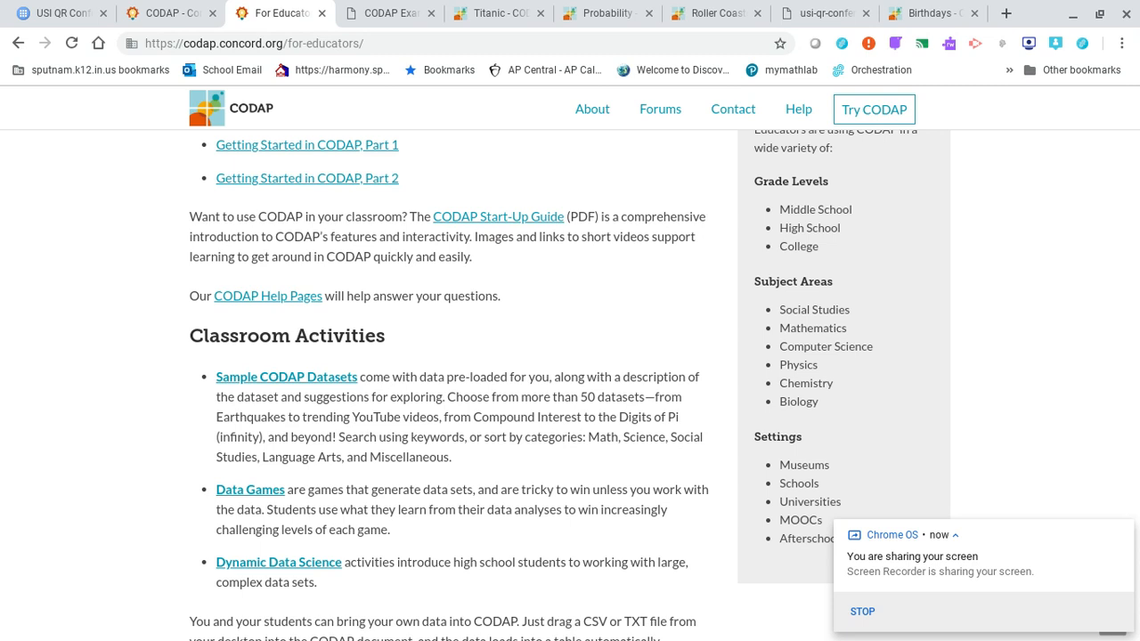
pyautogui.scroll(-3, 570, 363)
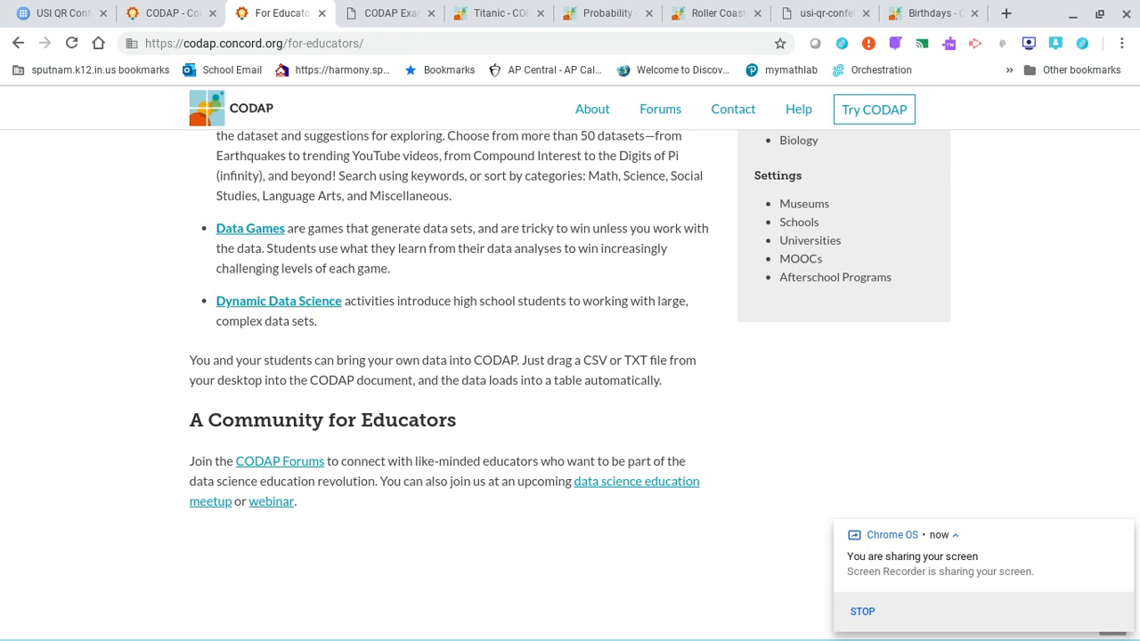
pyautogui.scroll(4, 570, 383)
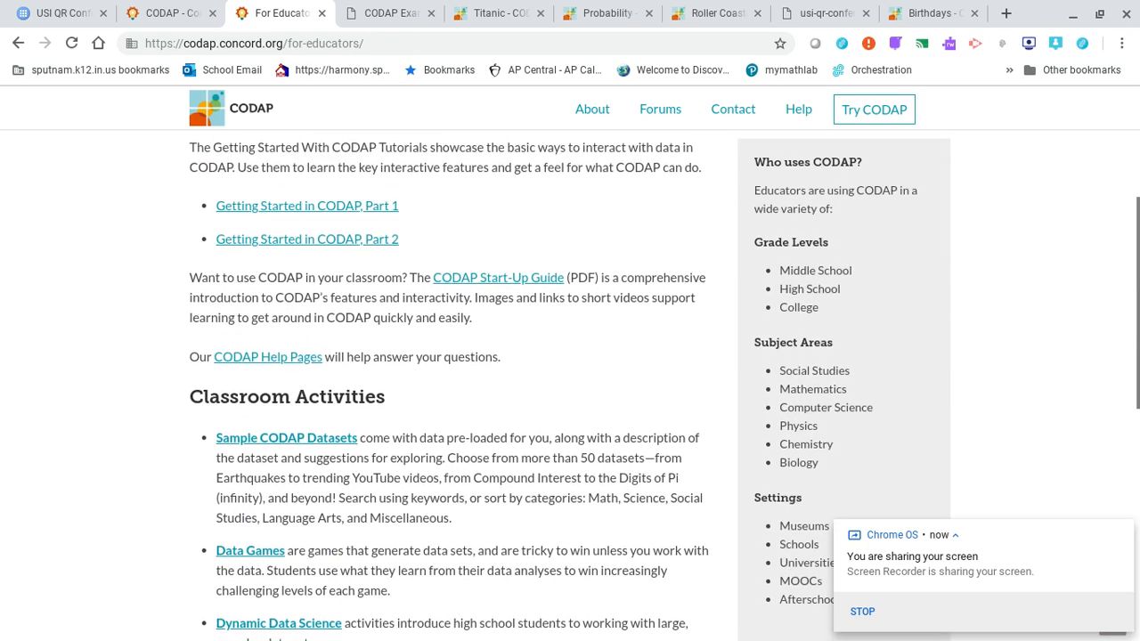
pyautogui.scroll(2, 570, 385)
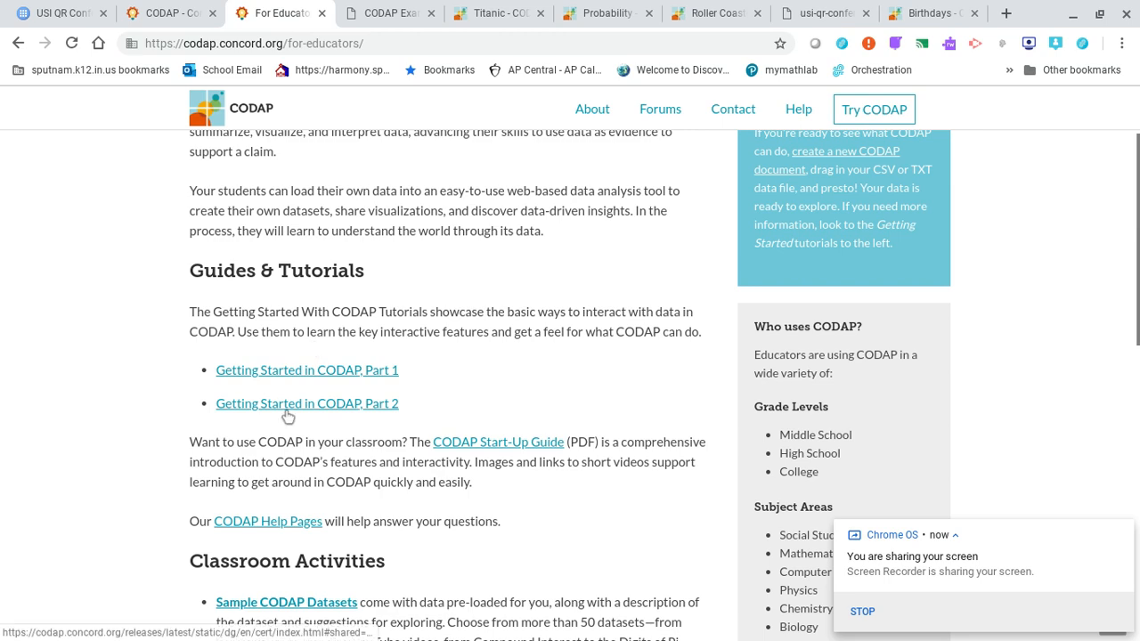
# Browse the sample datasets on the CODAP example documents page
pyautogui.click(394, 15)
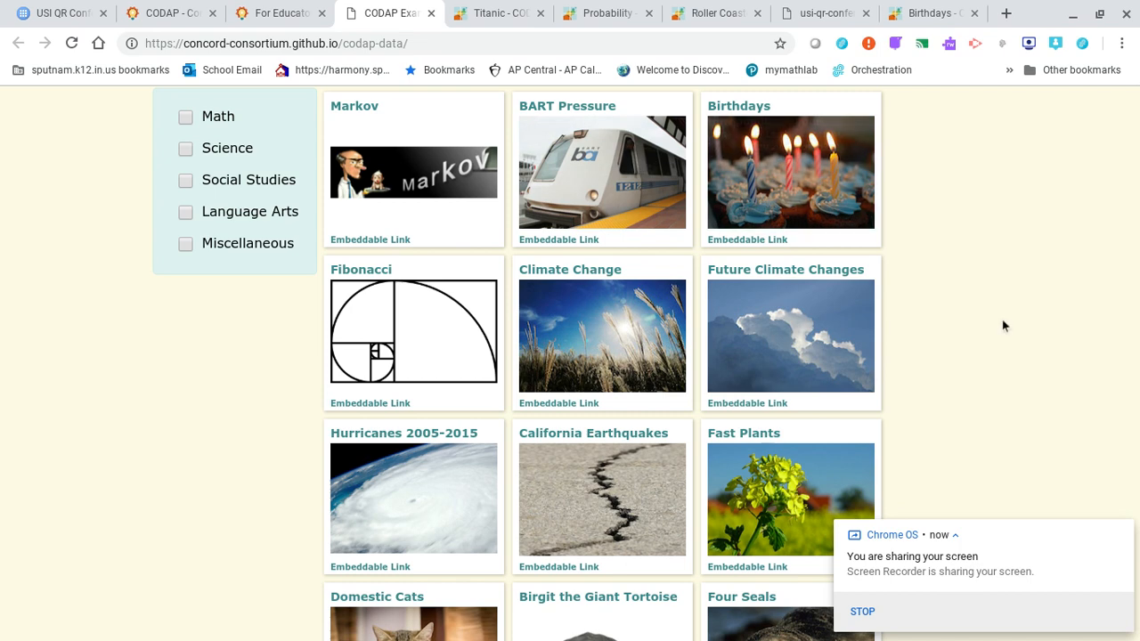
pyautogui.scroll(-5, 1005, 322)
pyautogui.scroll(-4, 1004, 322)
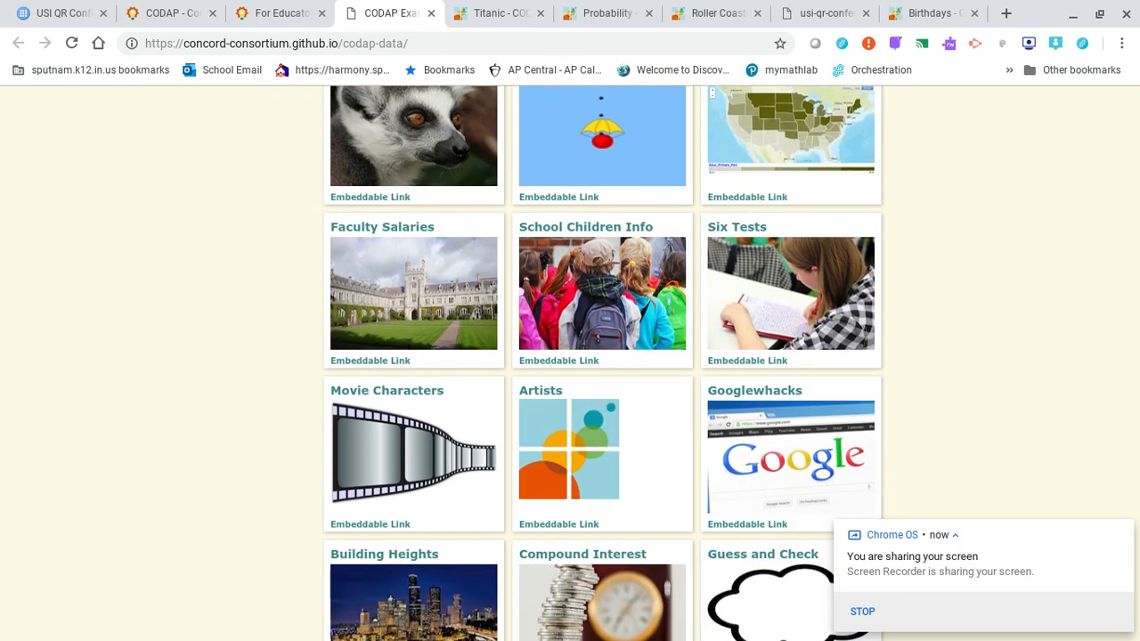
pyautogui.scroll(-3, 428, 151)
pyautogui.scroll(8, 429, 151)
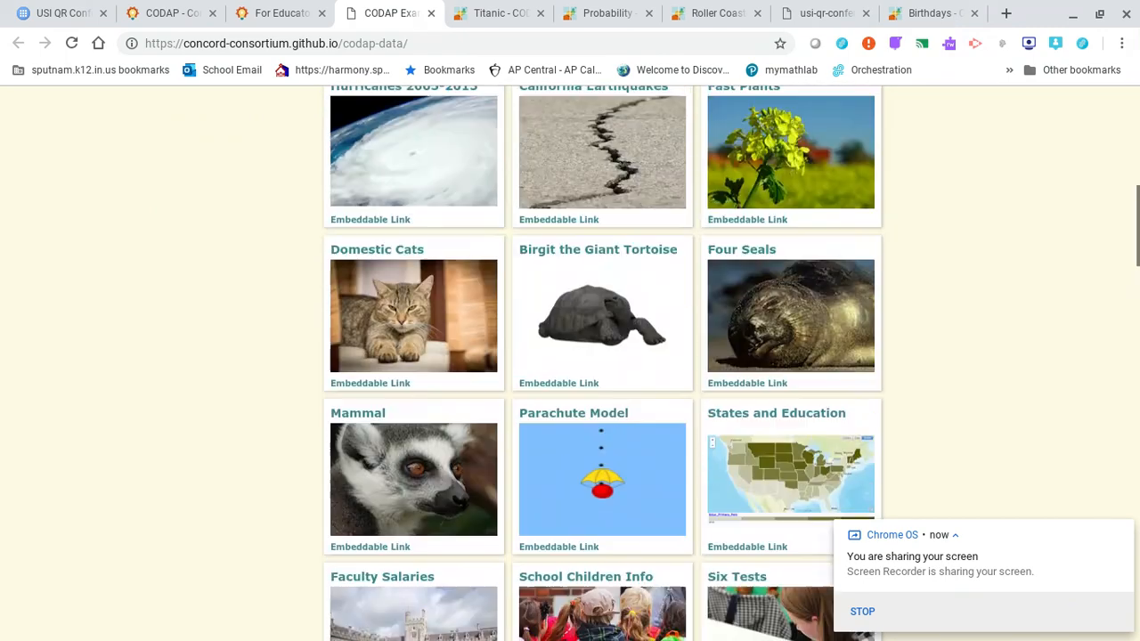
# Open the Getting Started in CODAP, Part 1 tutorial, load its CSV data file and enlarge the mammals table to fit all columns
pyautogui.click(271, 13)
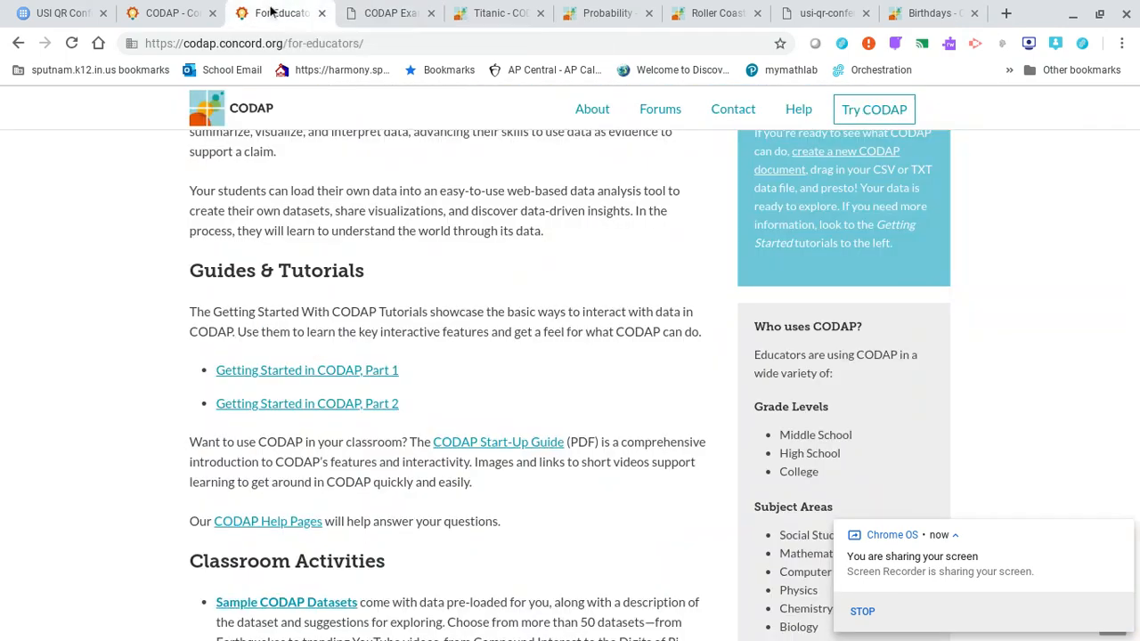
pyautogui.click(302, 371)
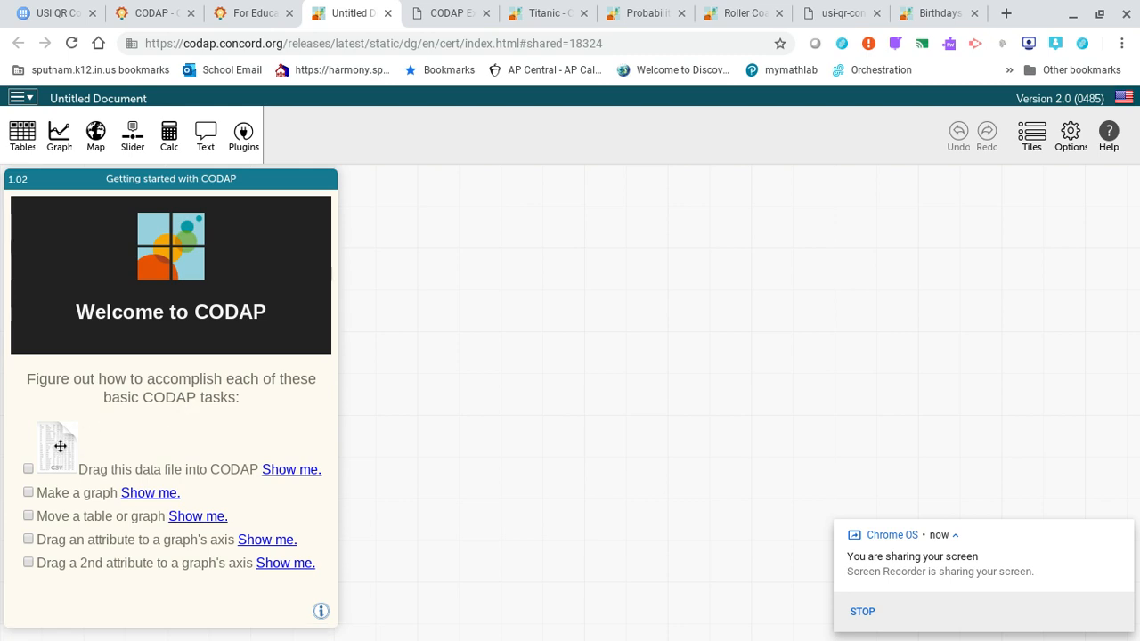
pyautogui.moveTo(60, 446); pyautogui.dragTo(551, 400)
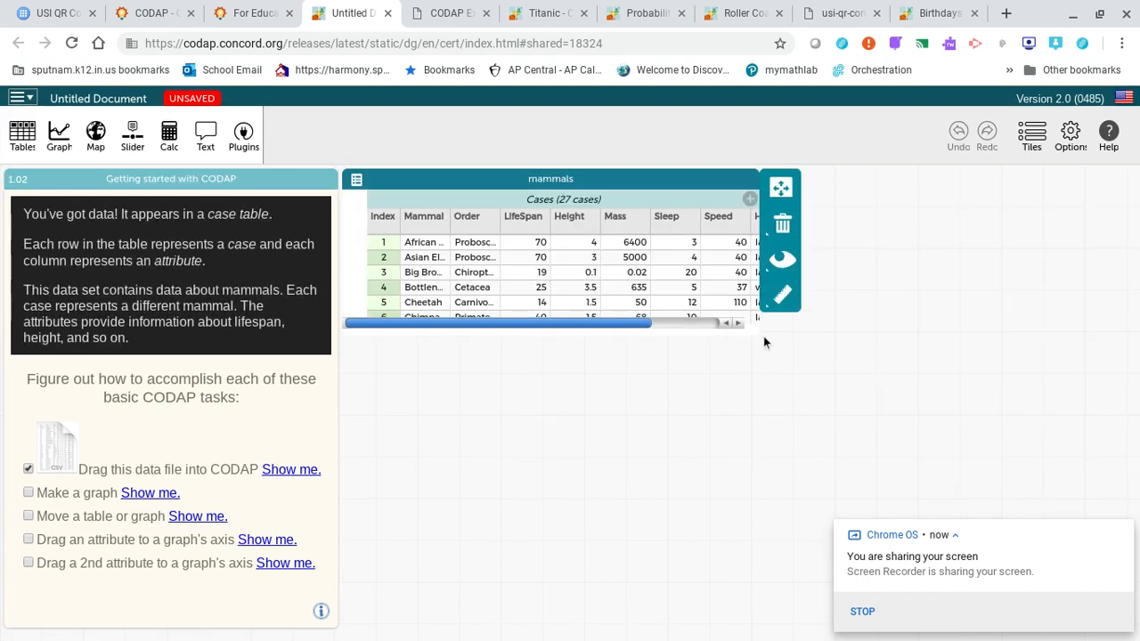
pyautogui.moveTo(758, 329); pyautogui.dragTo(877, 396)
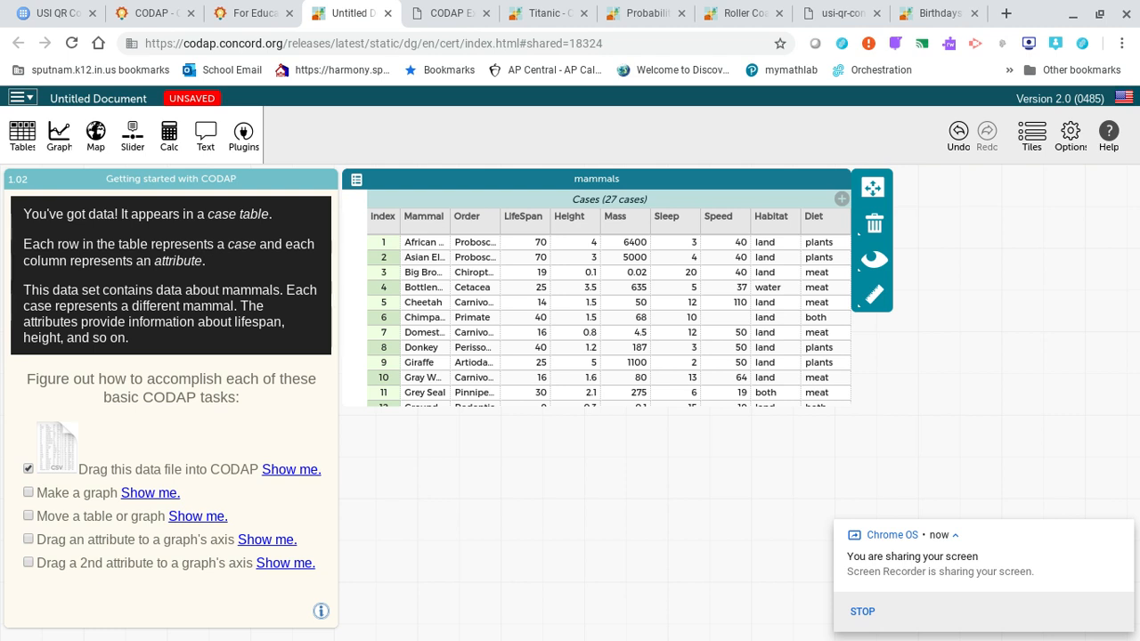
pyautogui.click(23, 144)
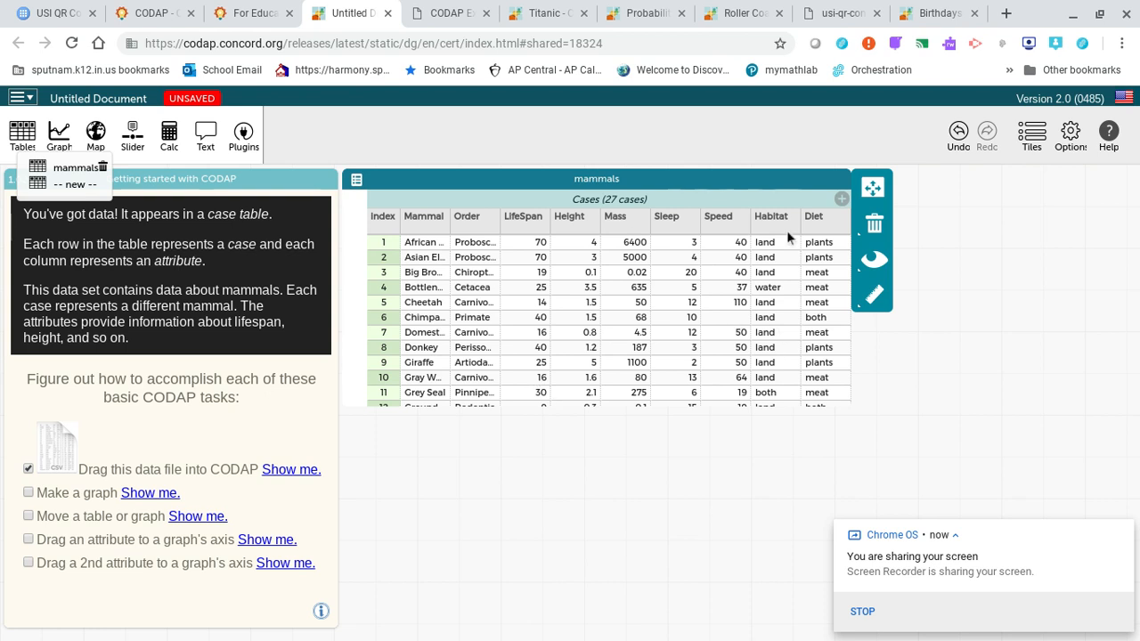
pyautogui.click(875, 278)
pyautogui.click(876, 296)
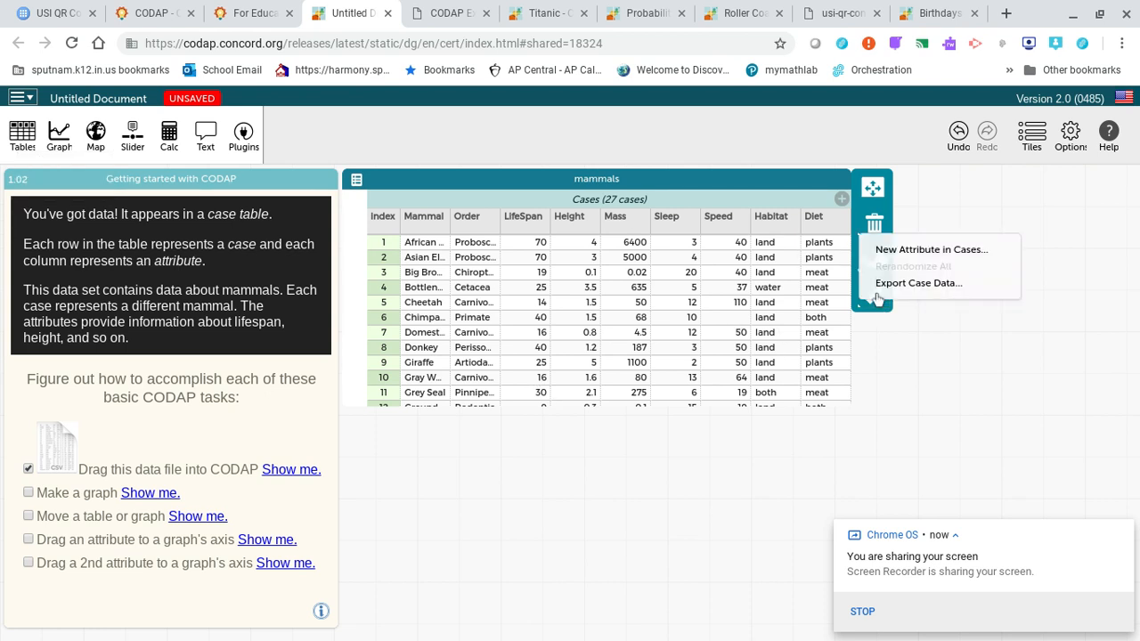
pyautogui.click(877, 299)
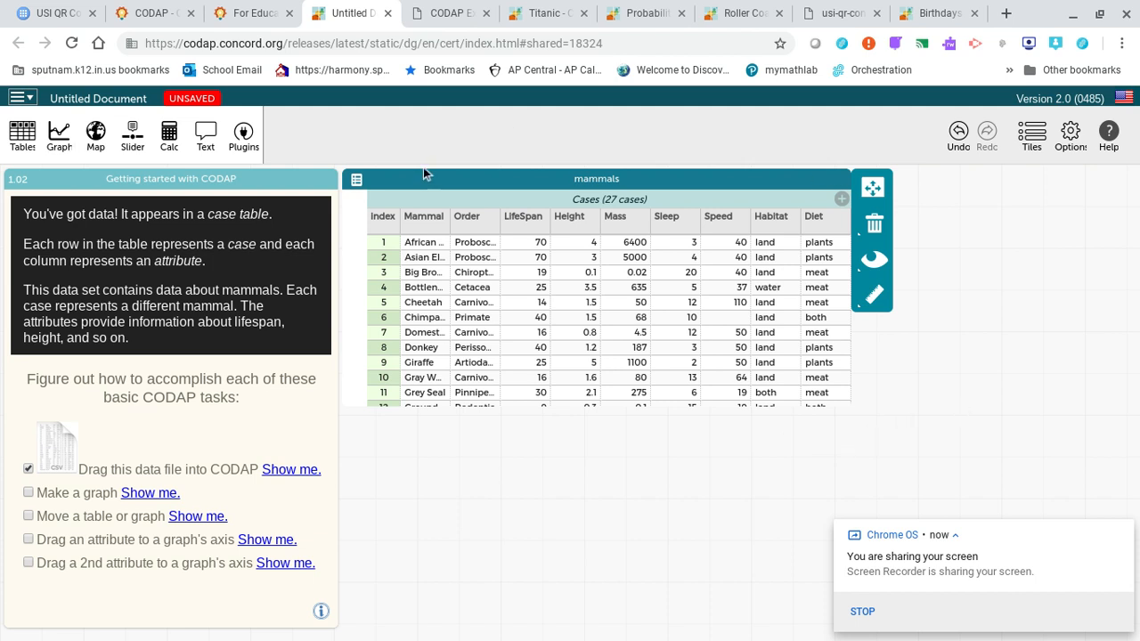
# Move the mammals table partly over the tutorial and create a graph beside it with Height horizontally and Mass vertically
pyautogui.moveTo(419, 176); pyautogui.dragTo(316, 172)
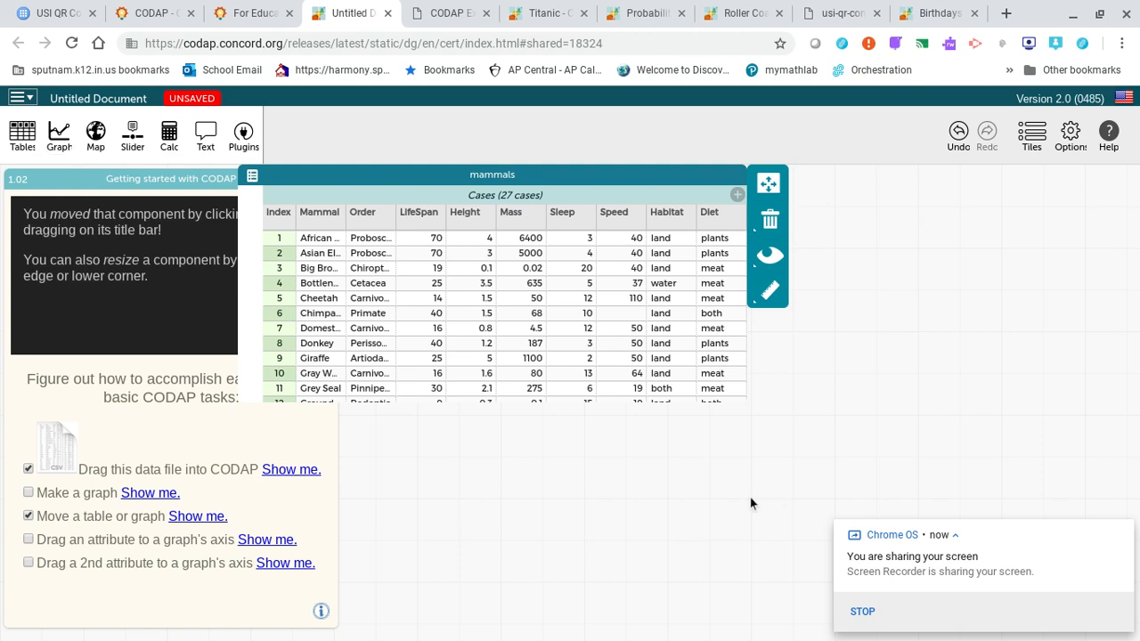
pyautogui.click(58, 142)
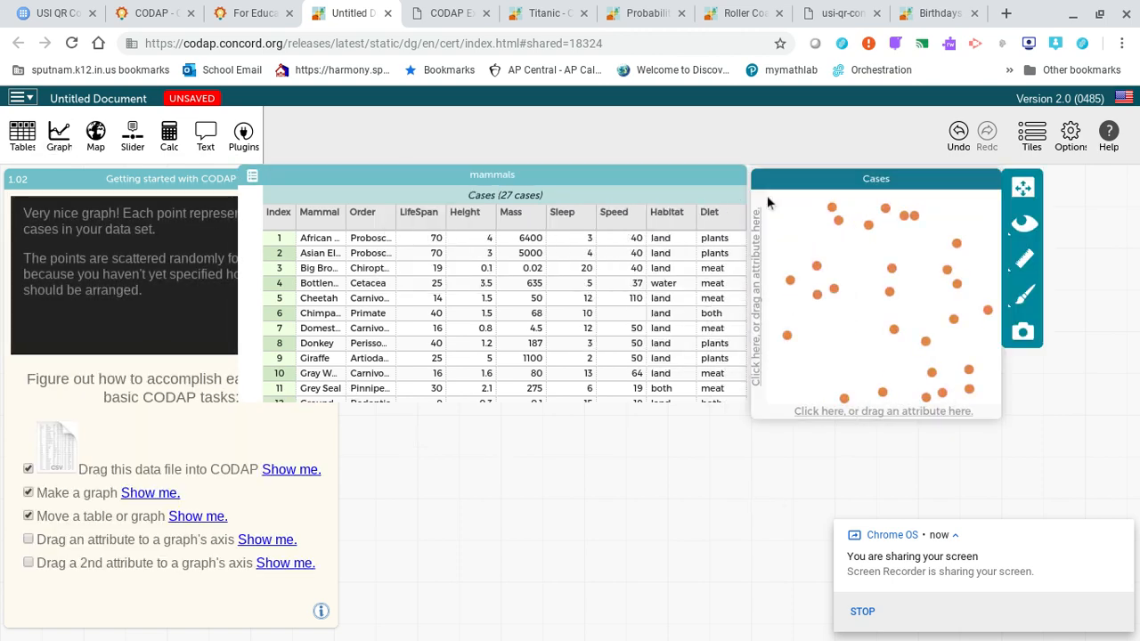
pyautogui.moveTo(814, 178); pyautogui.dragTo(873, 195)
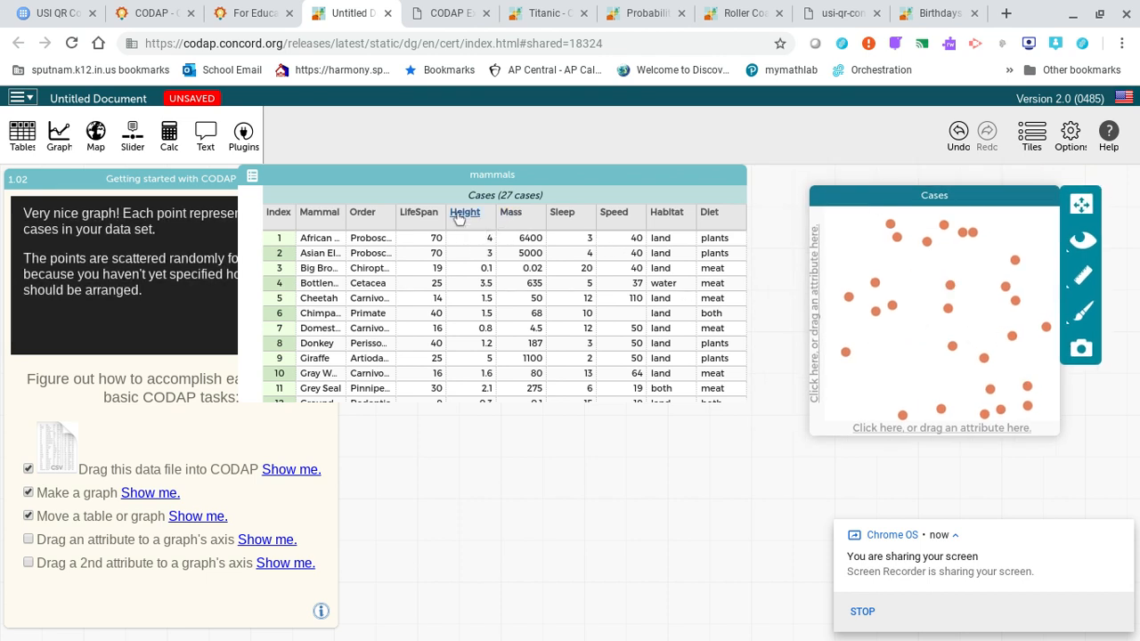
pyautogui.moveTo(459, 218); pyautogui.dragTo(908, 427)
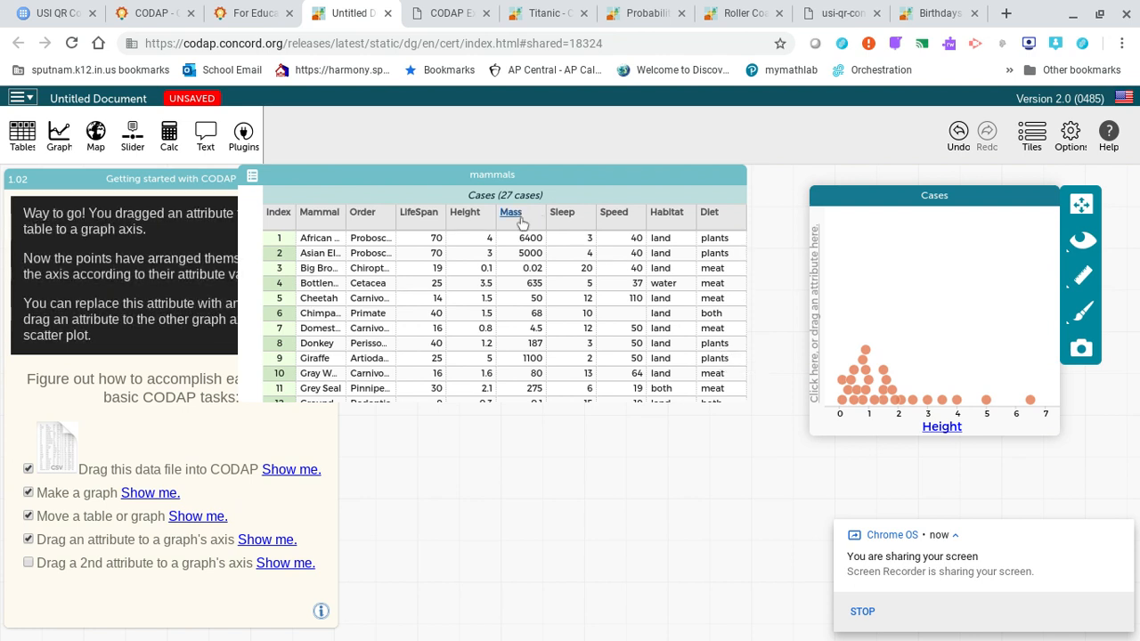
pyautogui.moveTo(512, 214); pyautogui.dragTo(816, 294)
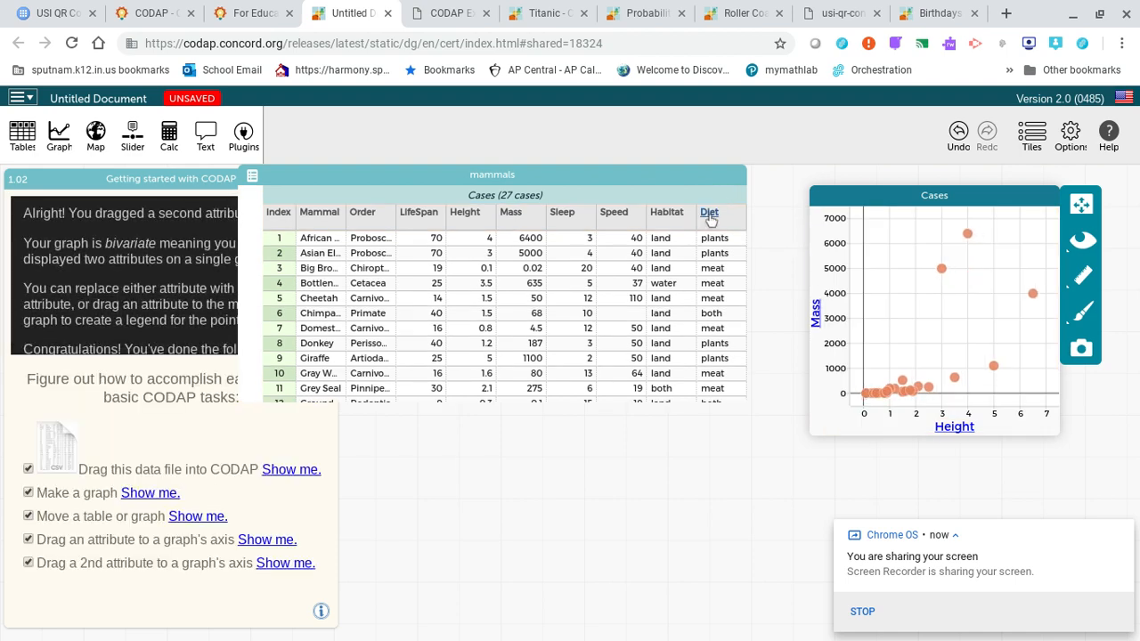
# Color the graph's points by Diet and replace Mass with Speed on the vertical axis
pyautogui.moveTo(710, 221); pyautogui.dragTo(925, 308)
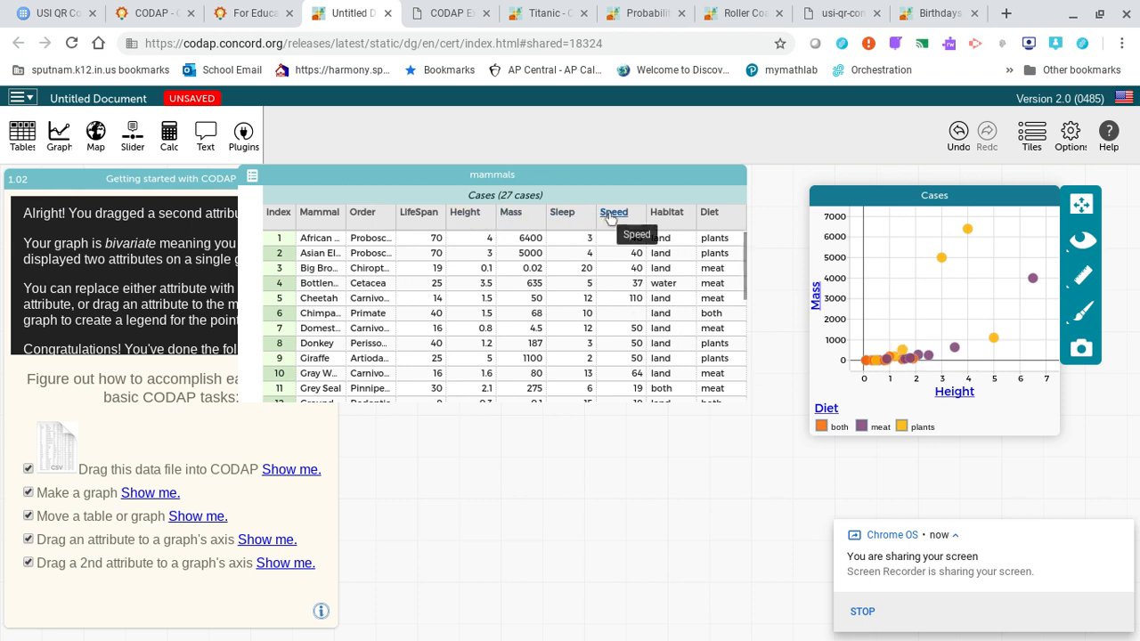
pyautogui.moveTo(609, 219); pyautogui.dragTo(814, 301)
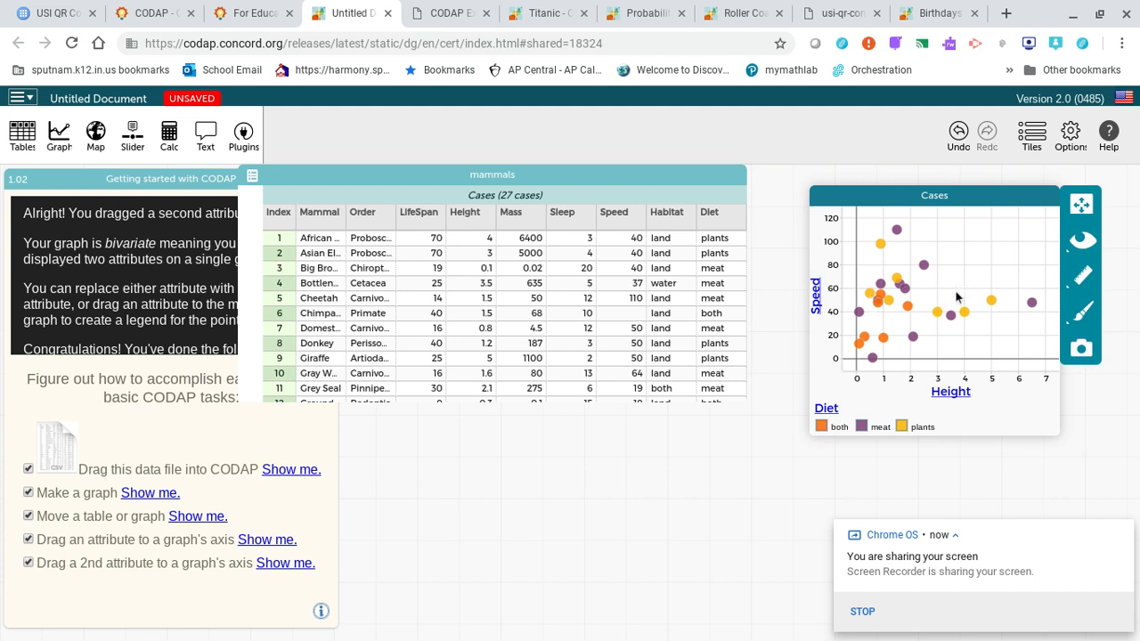
# Move the graph against the mammals table and add a movable line adjusted to about Speed = 20.8 Height + 0.38
pyautogui.moveTo(881, 194); pyautogui.dragTo(810, 190)
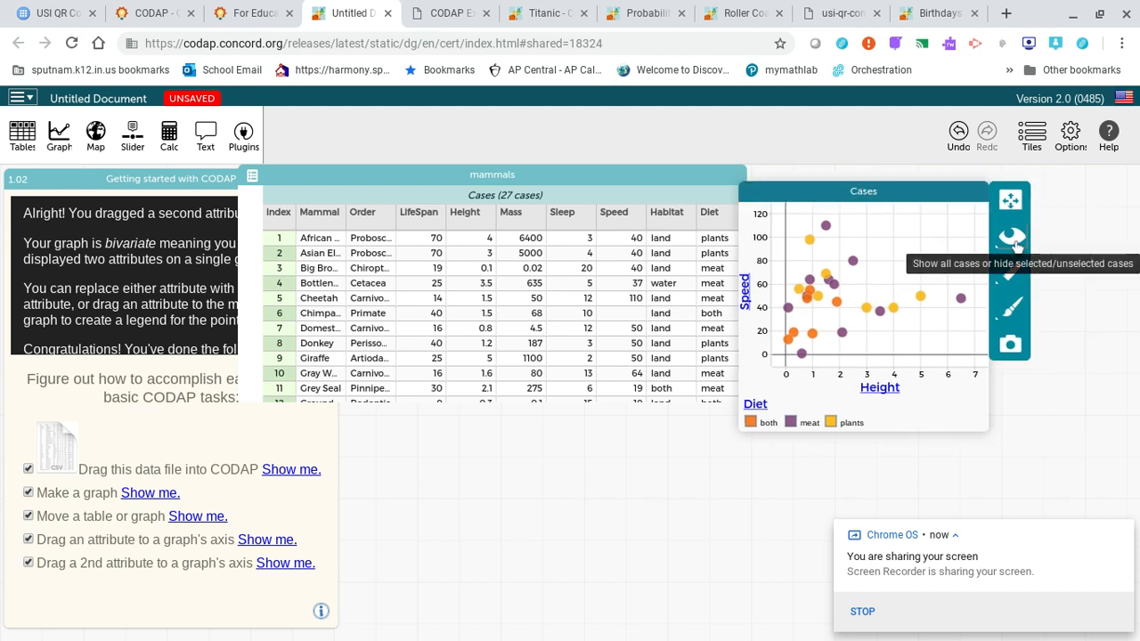
pyautogui.click(1012, 282)
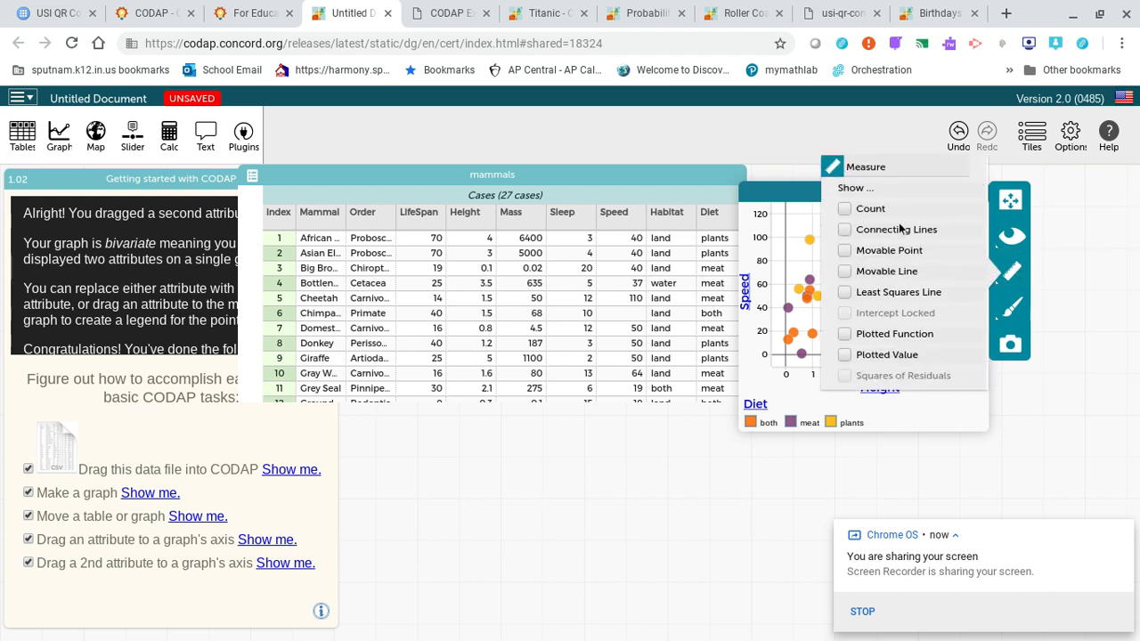
pyautogui.click(869, 276)
pyautogui.click(897, 448)
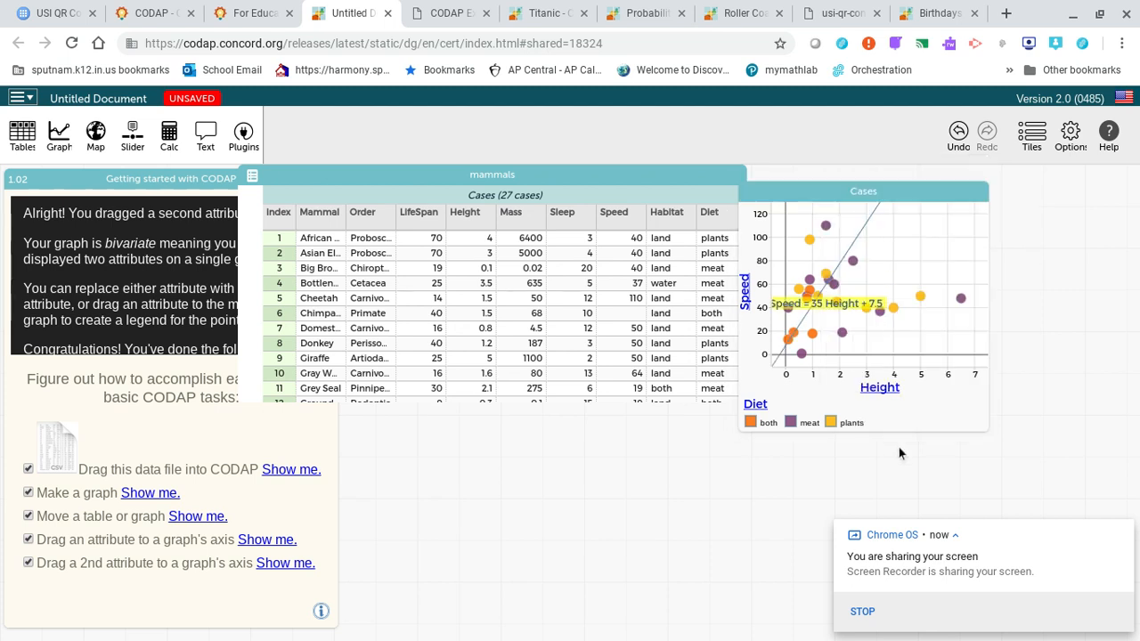
pyautogui.moveTo(860, 240); pyautogui.dragTo(902, 254)
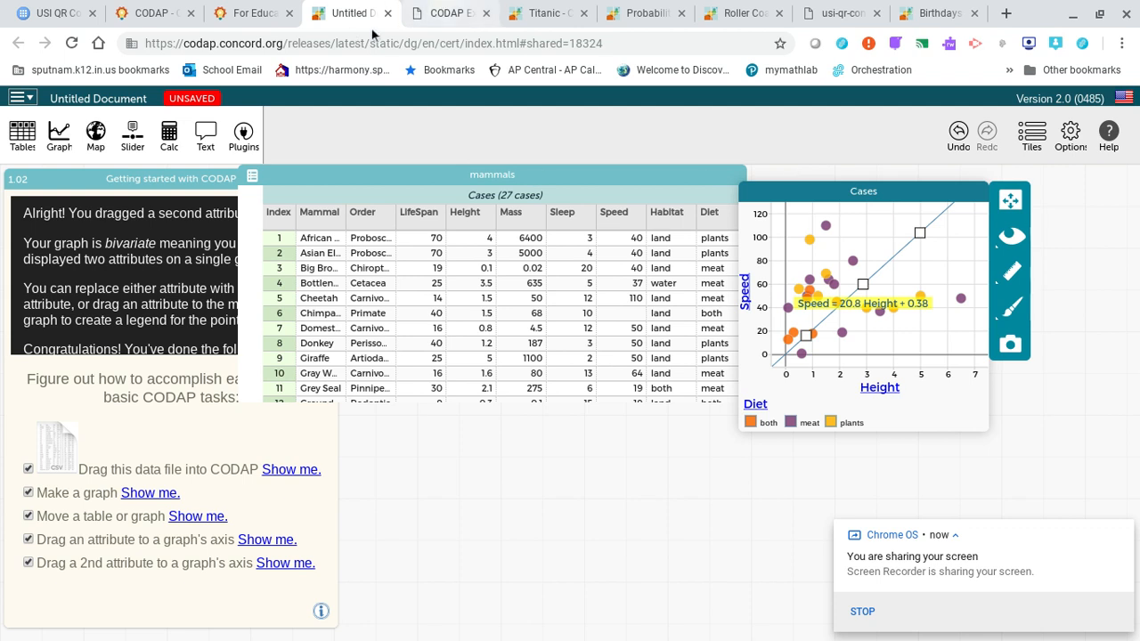
# Switch to the Titanic document and create a graph, placed with a gap beside the case table
pyautogui.click(454, 11)
pyautogui.click(540, 14)
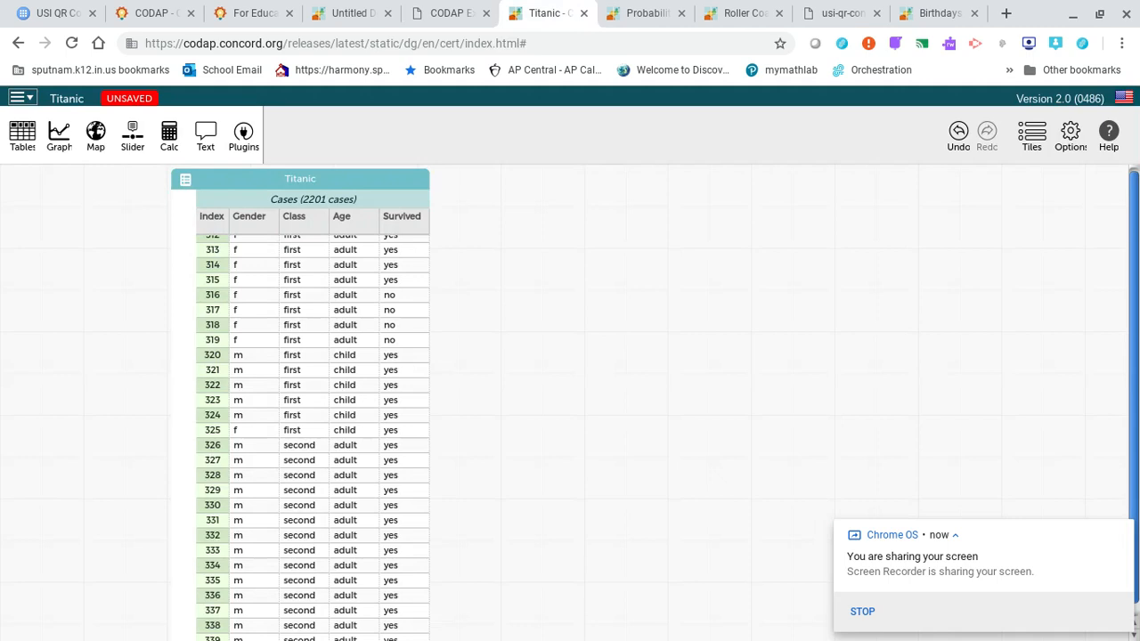
pyautogui.click(76, 136)
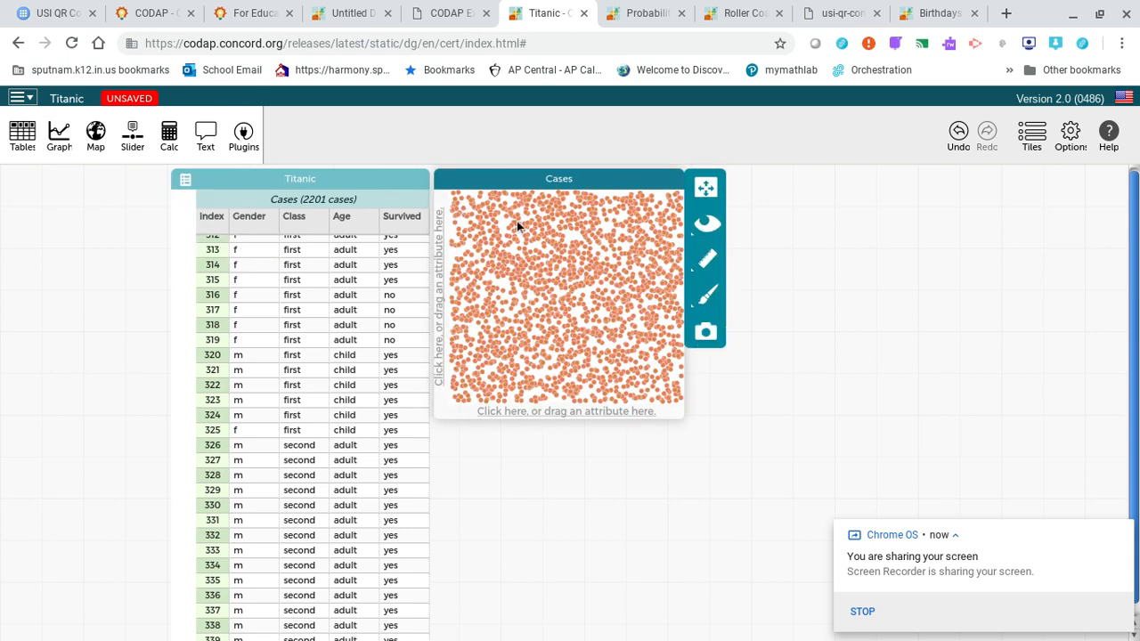
pyautogui.moveTo(488, 185); pyautogui.dragTo(593, 183)
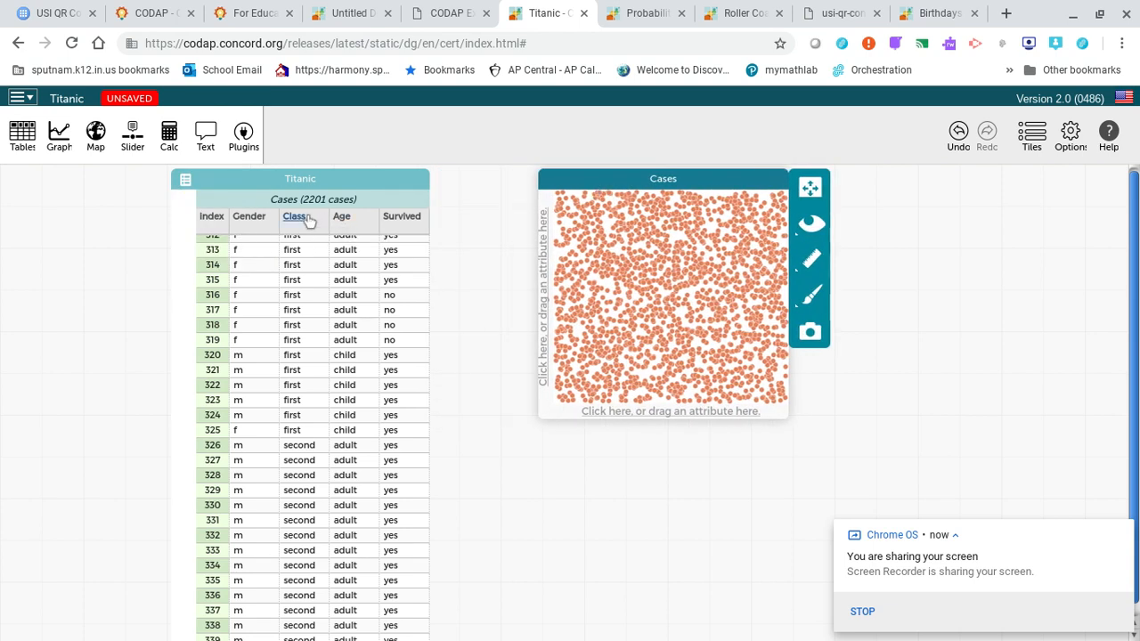
# Plot Class on the Titanic graph's horizontal axis and Survived on the vertical axis, and show the count for each group
pyautogui.moveTo(305, 220); pyautogui.dragTo(636, 417)
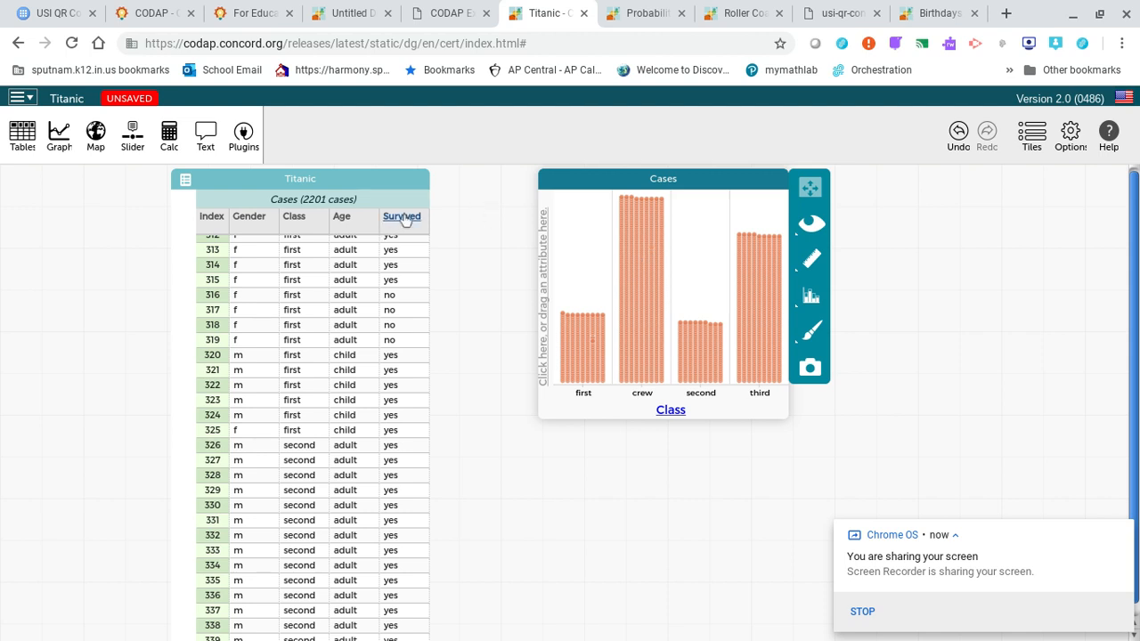
pyautogui.moveTo(405, 220); pyautogui.dragTo(547, 285)
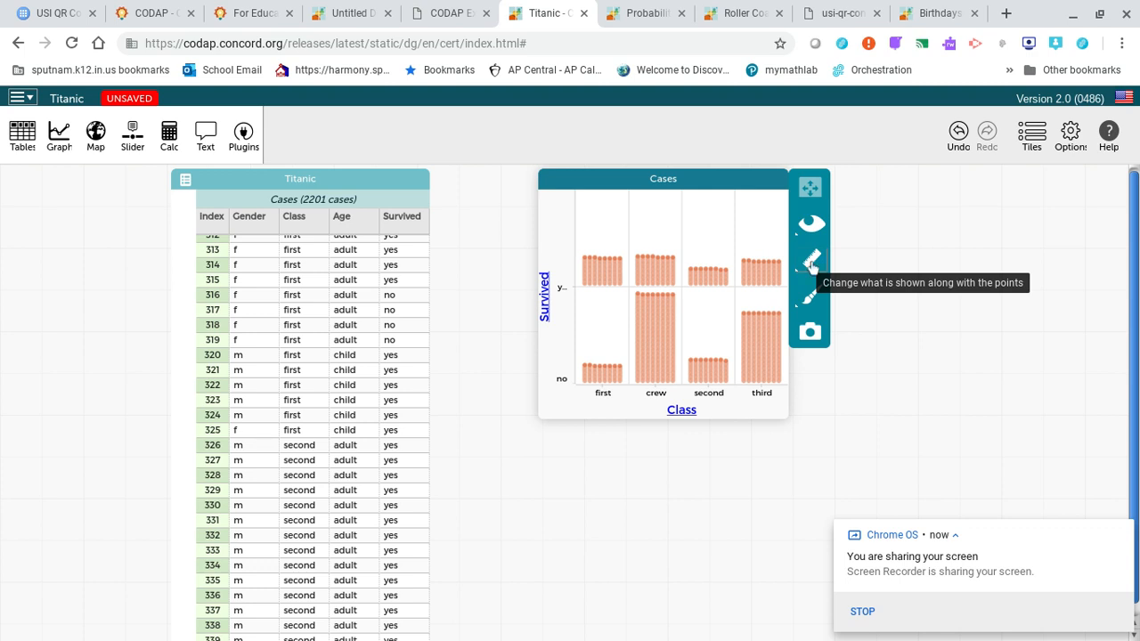
pyautogui.click(810, 261)
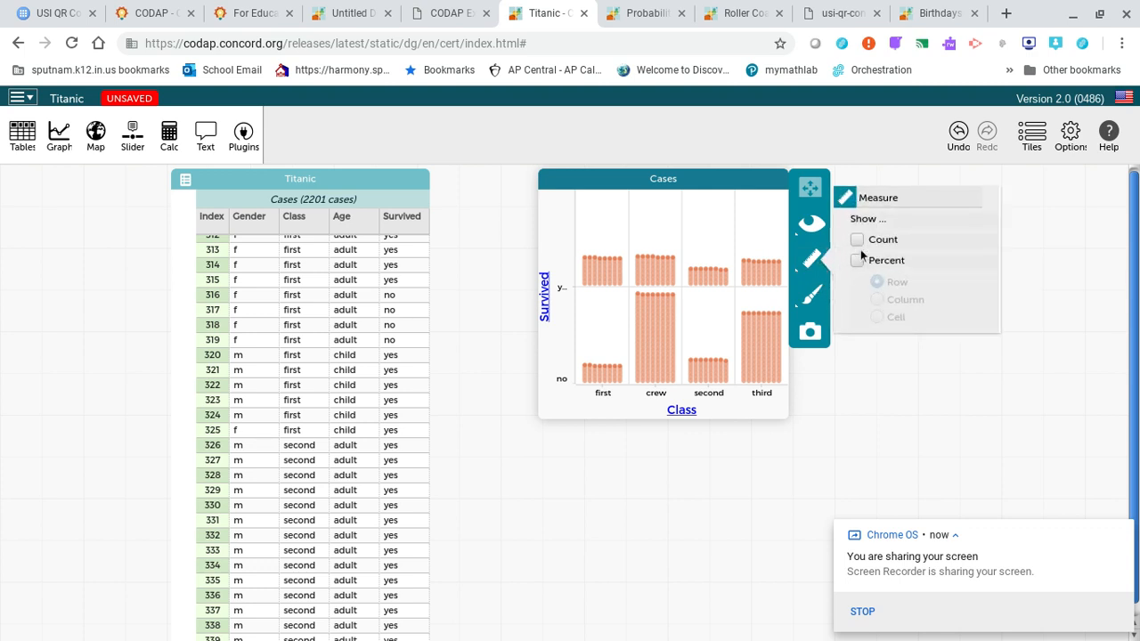
pyautogui.click(857, 239)
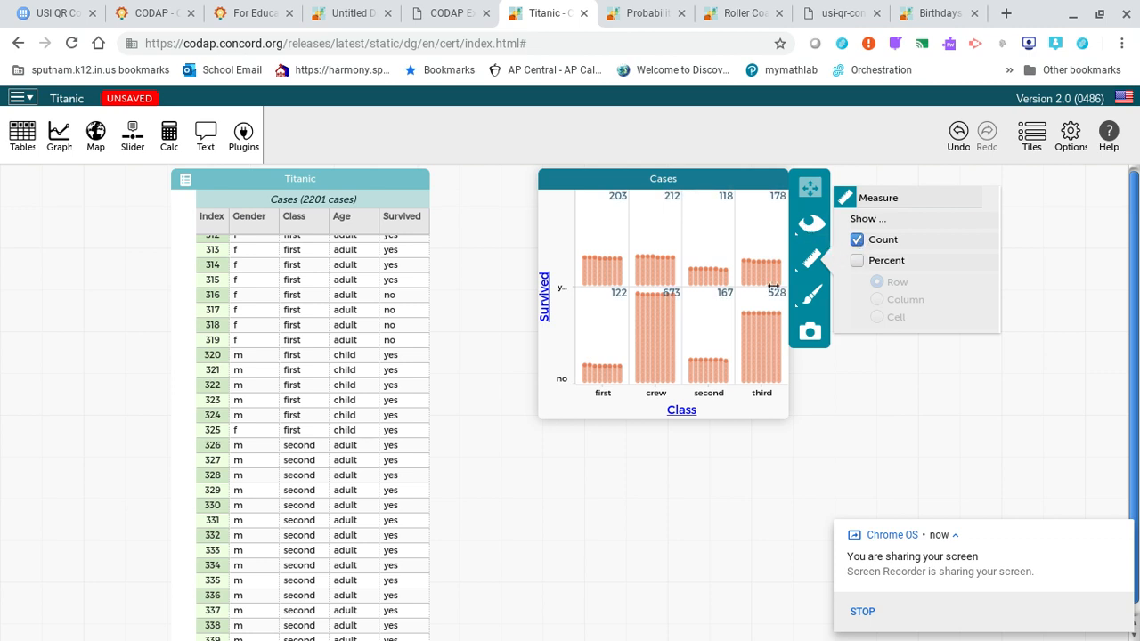
# Add percentages to the Titanic graph's groups, calculated by column
pyautogui.click(856, 261)
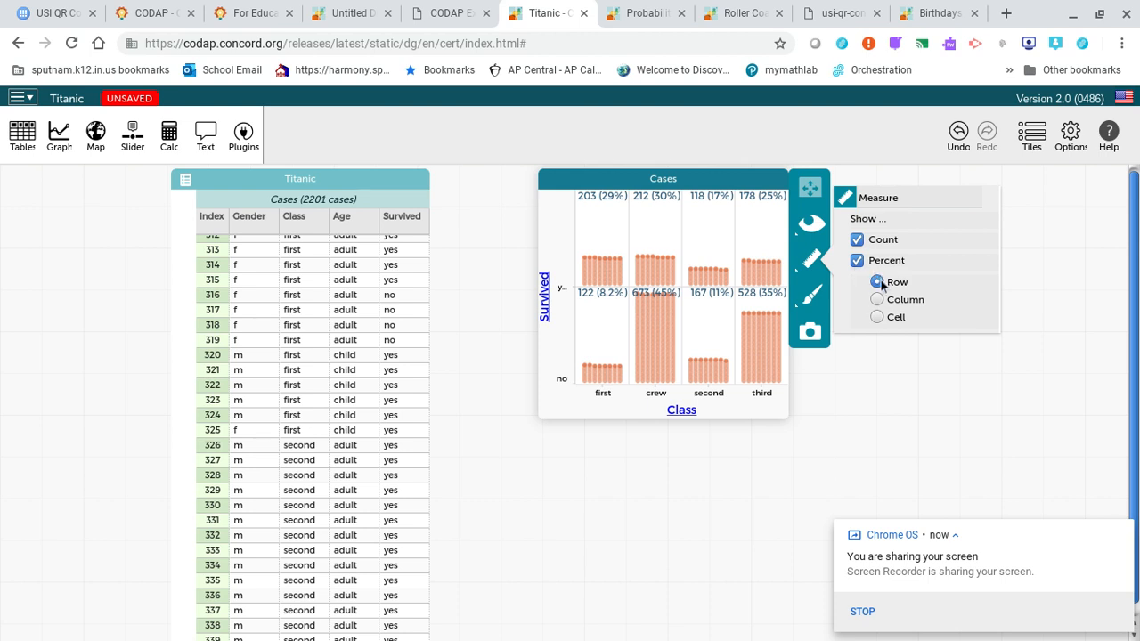
pyautogui.click(878, 301)
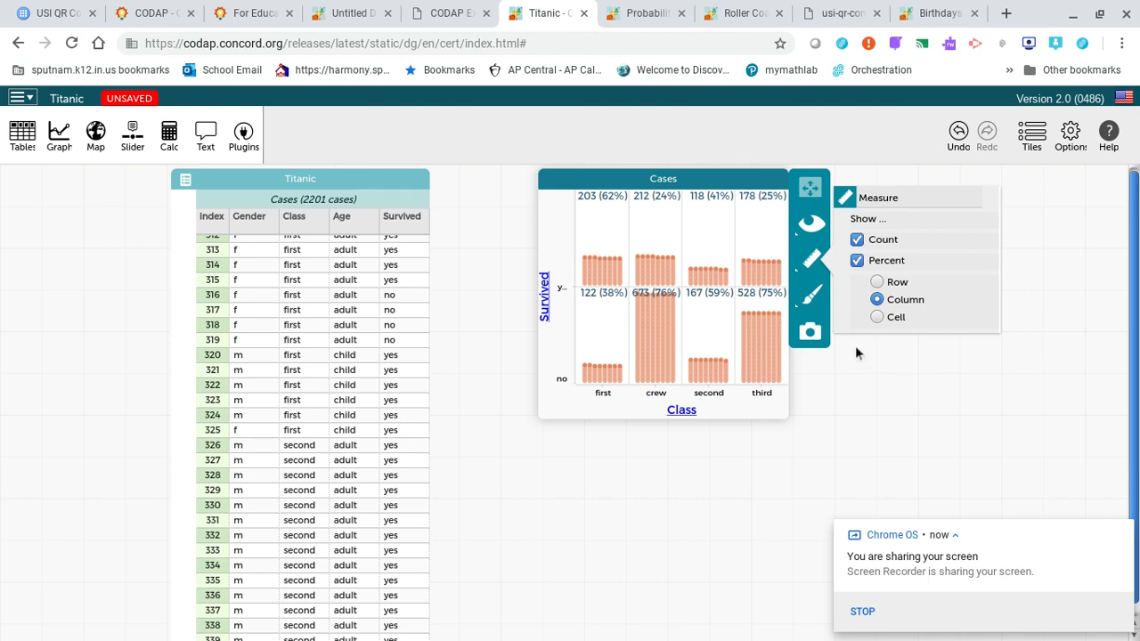
pyautogui.click(812, 225)
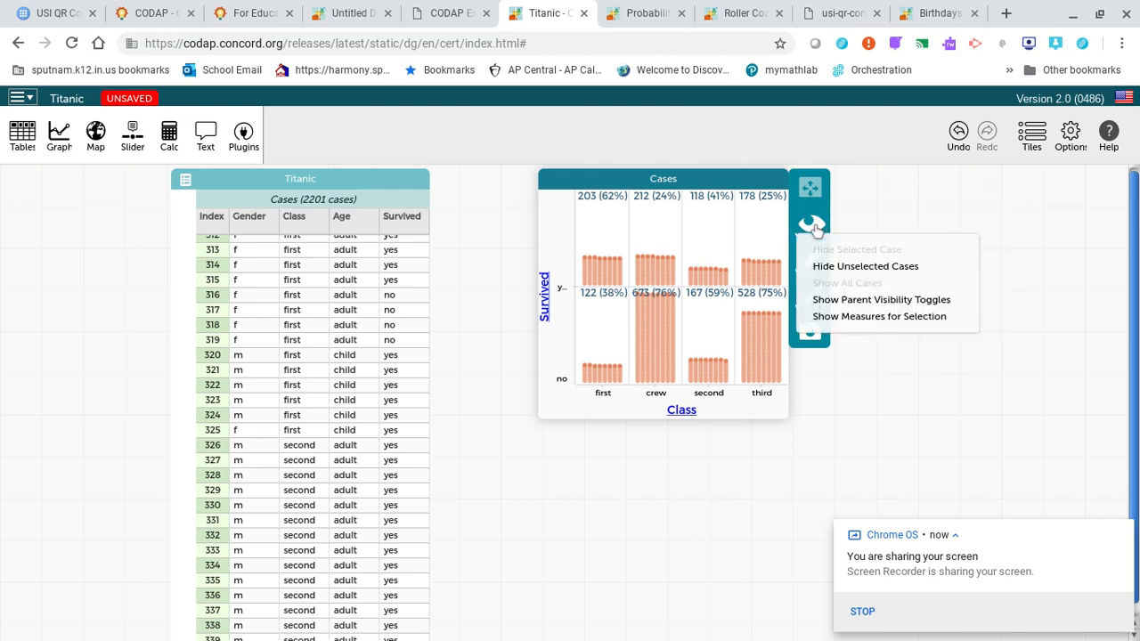
pyautogui.click(865, 229)
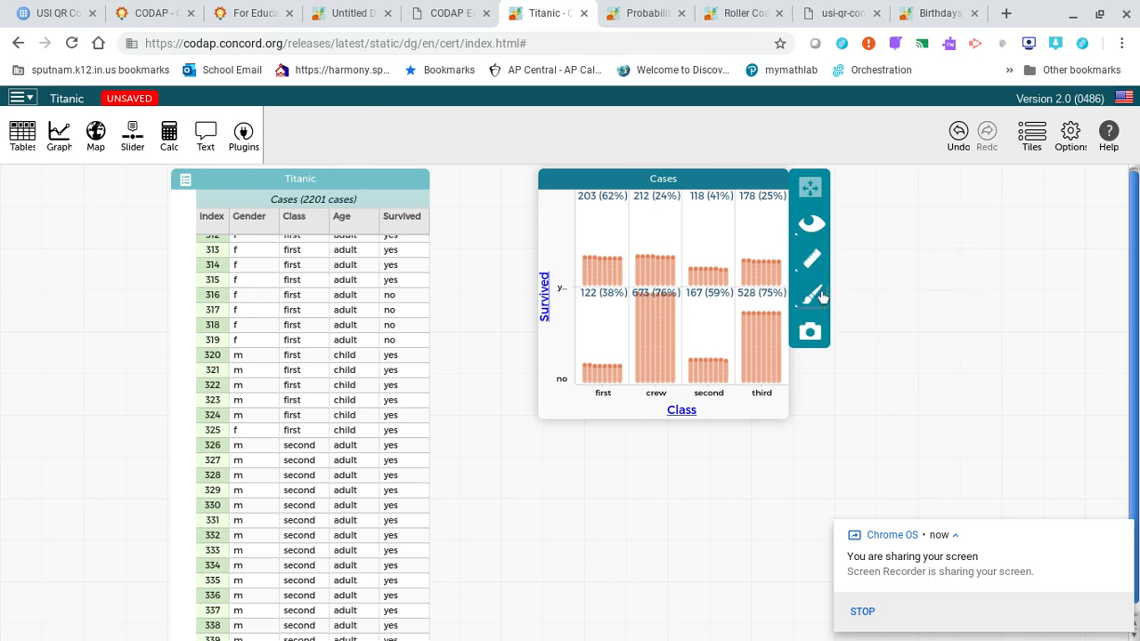
pyautogui.click(819, 295)
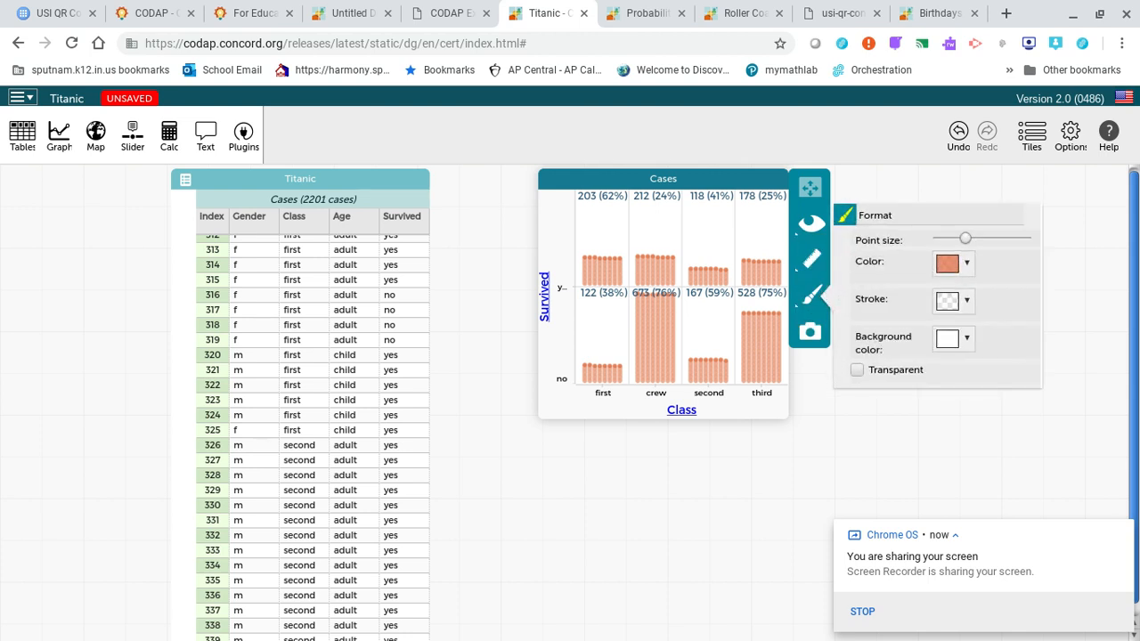
pyautogui.click(821, 372)
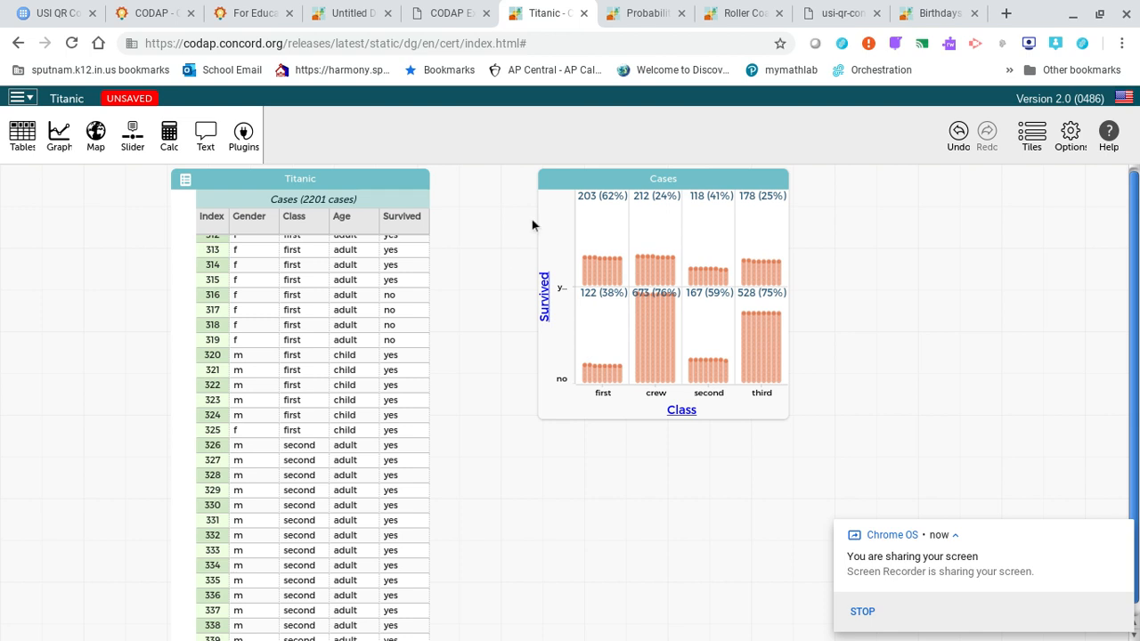
# Switch to the Probability document and set the sampler's speed to Fast
pyautogui.click(650, 12)
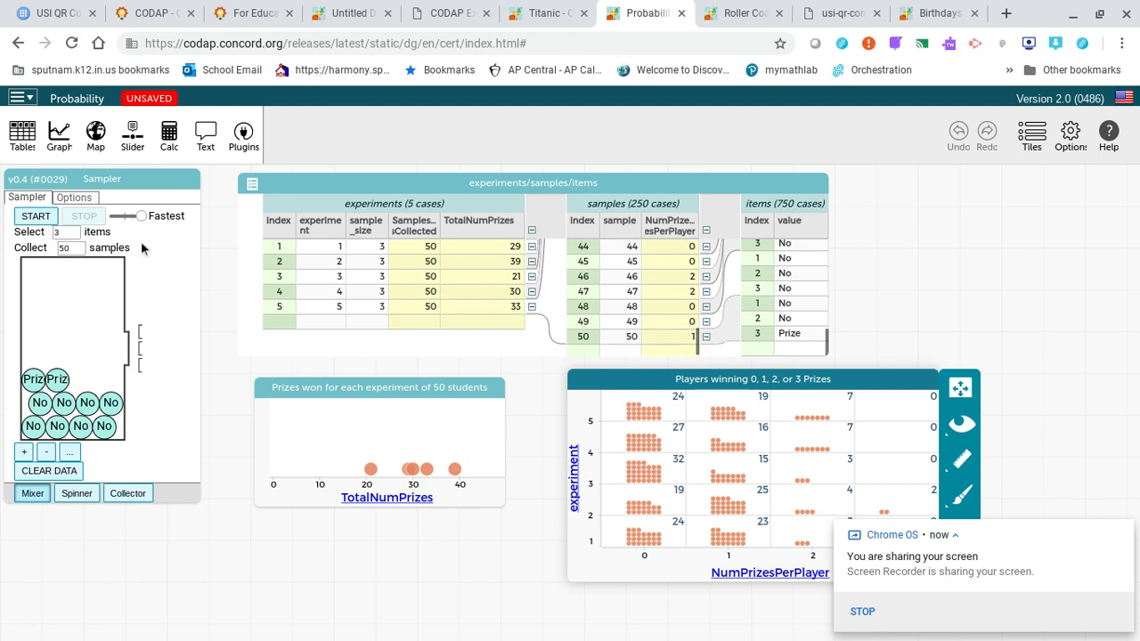
pyautogui.moveTo(140, 216); pyautogui.dragTo(131, 216)
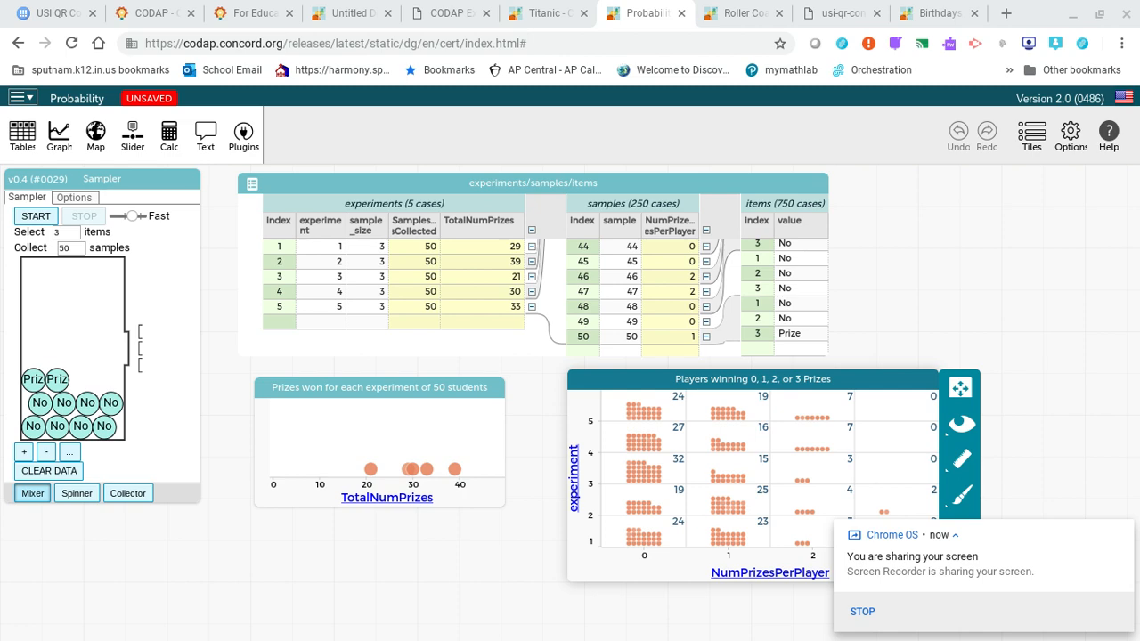
# In the Roller Coasters document, add a map and locate the row 12 coaster and one graph point's case on it
pyautogui.click(728, 20)
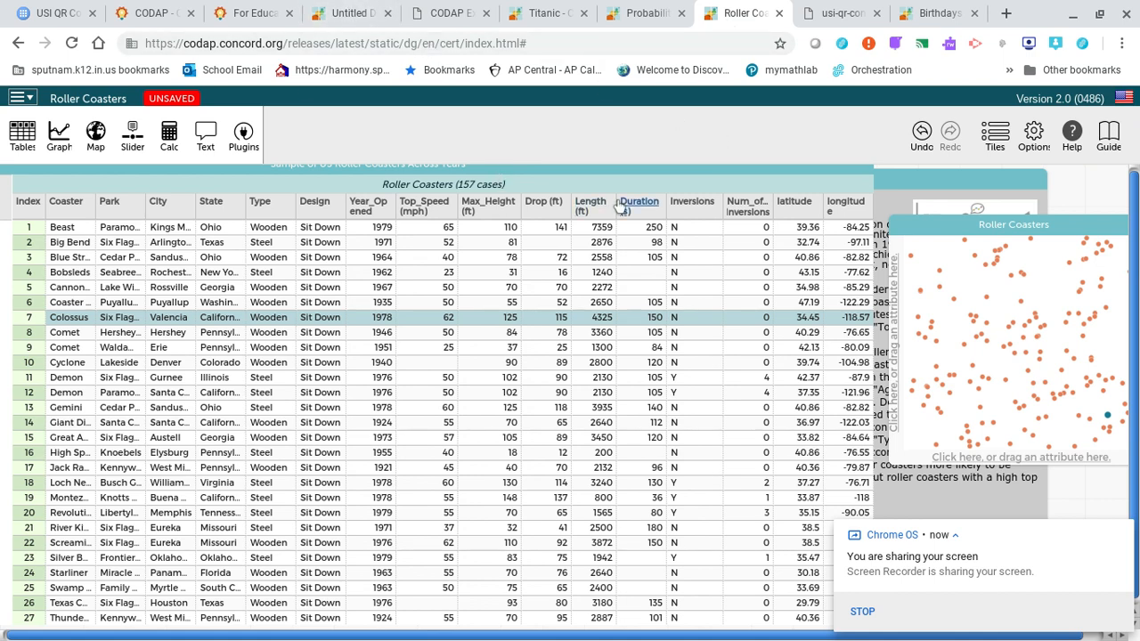
pyautogui.click(95, 133)
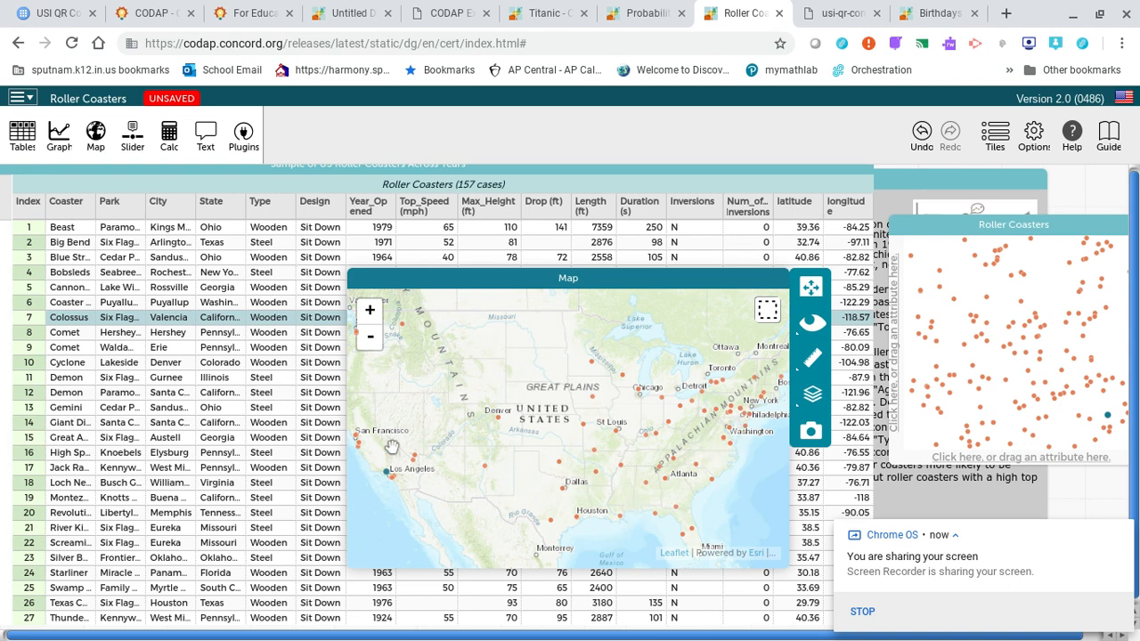
pyautogui.click(119, 392)
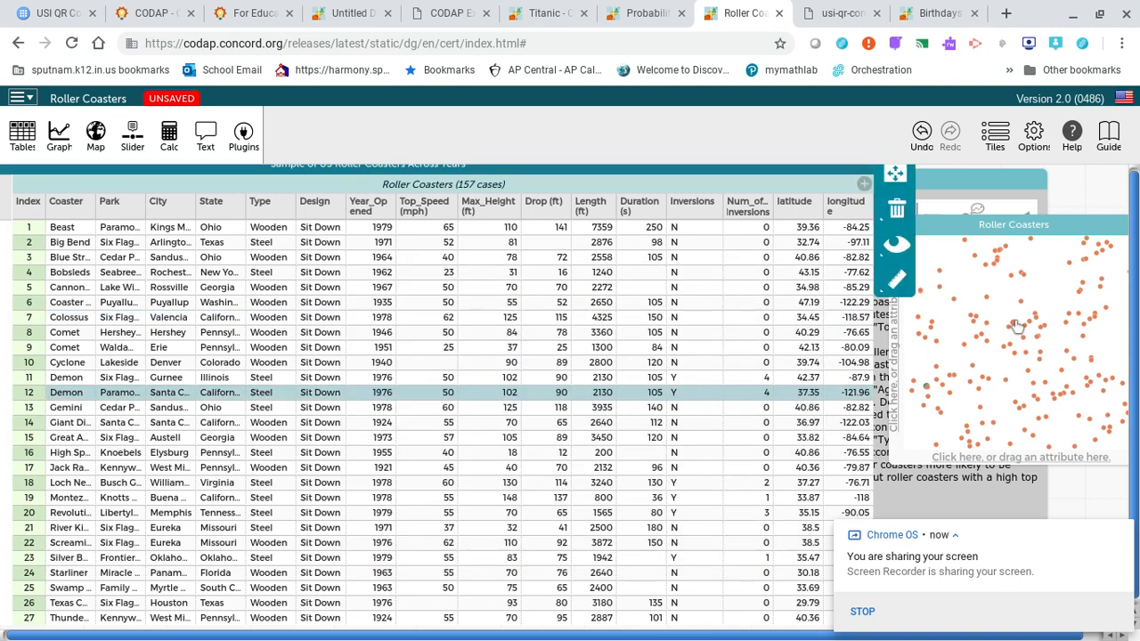
pyautogui.click(95, 136)
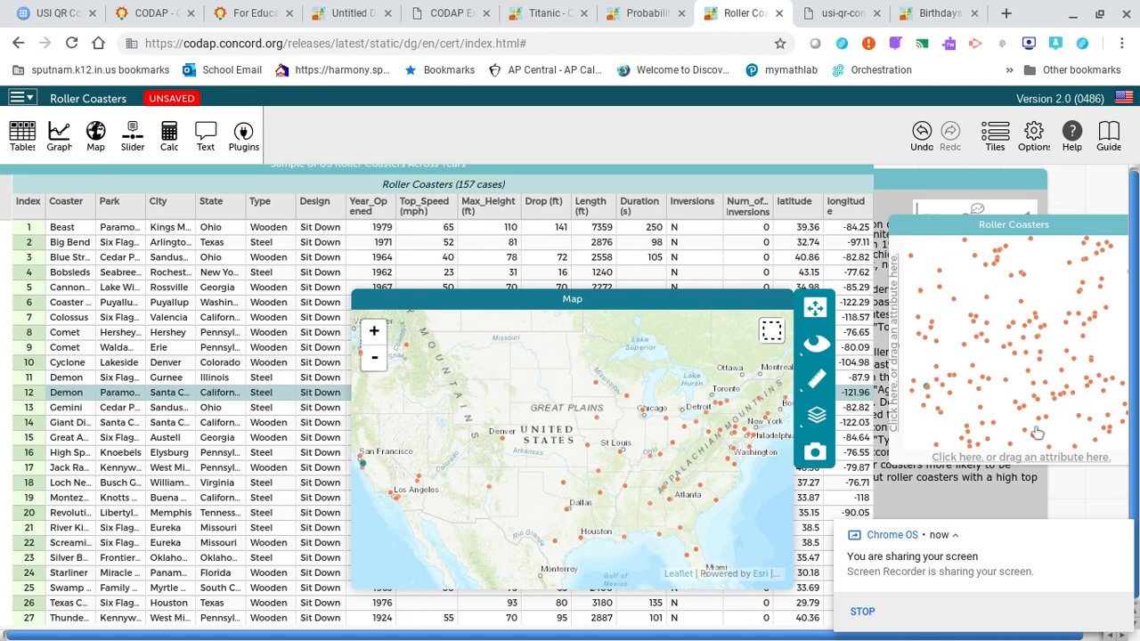
pyautogui.click(986, 300)
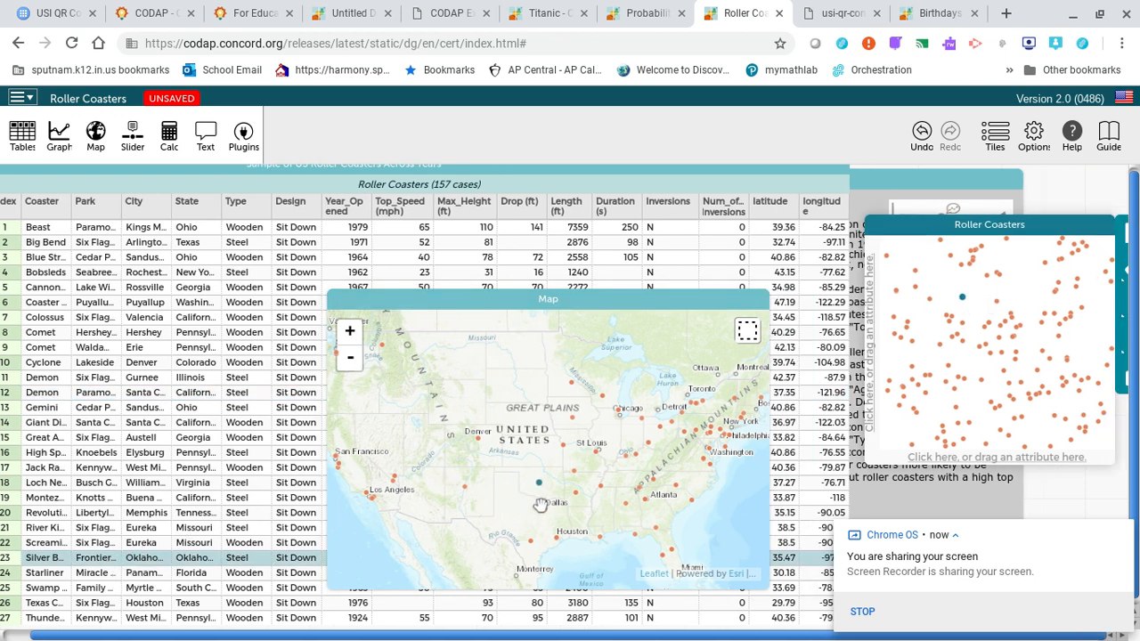
# View the Births slide, then restore the smaller minimized births graph in the Birthdays document and inspect its Monday and Saturday points
pyautogui.click(842, 14)
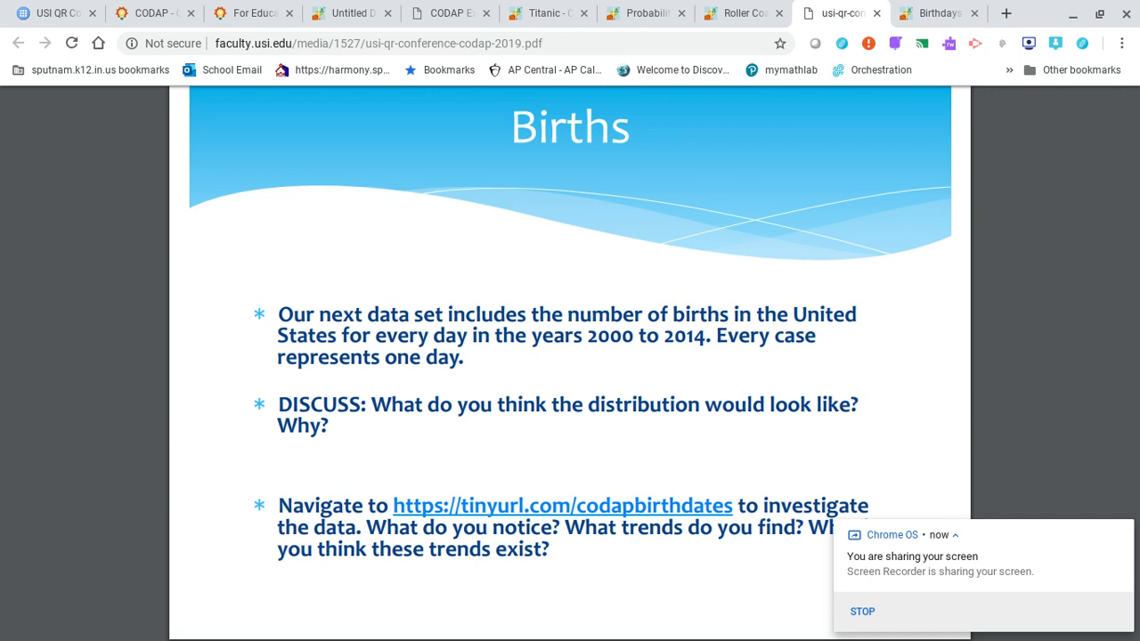
pyautogui.click(934, 17)
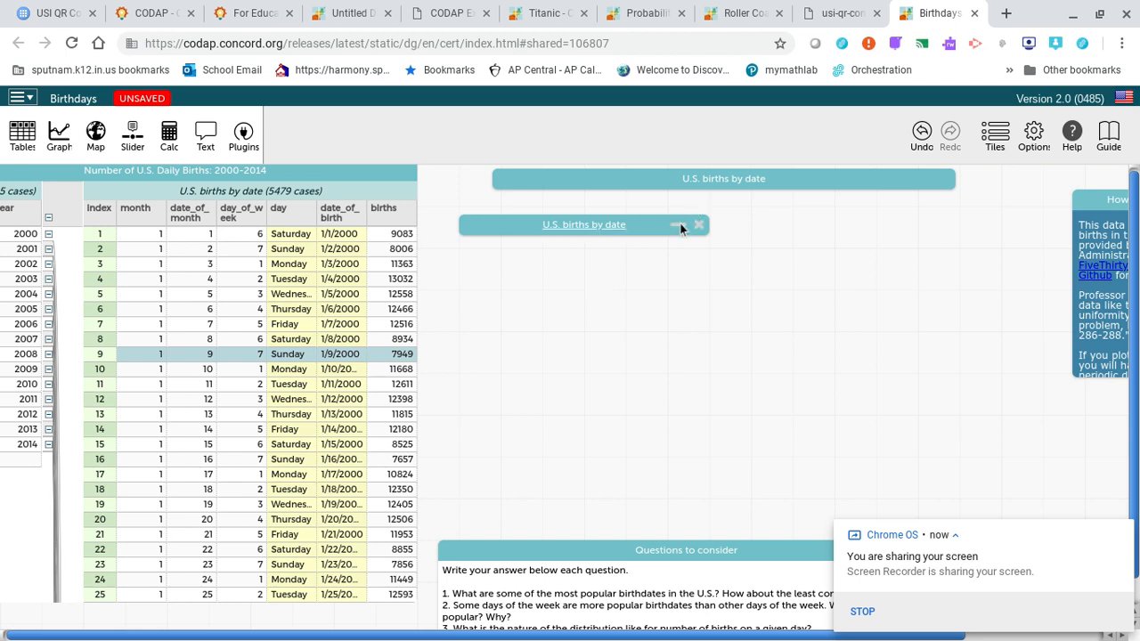
pyautogui.click(679, 228)
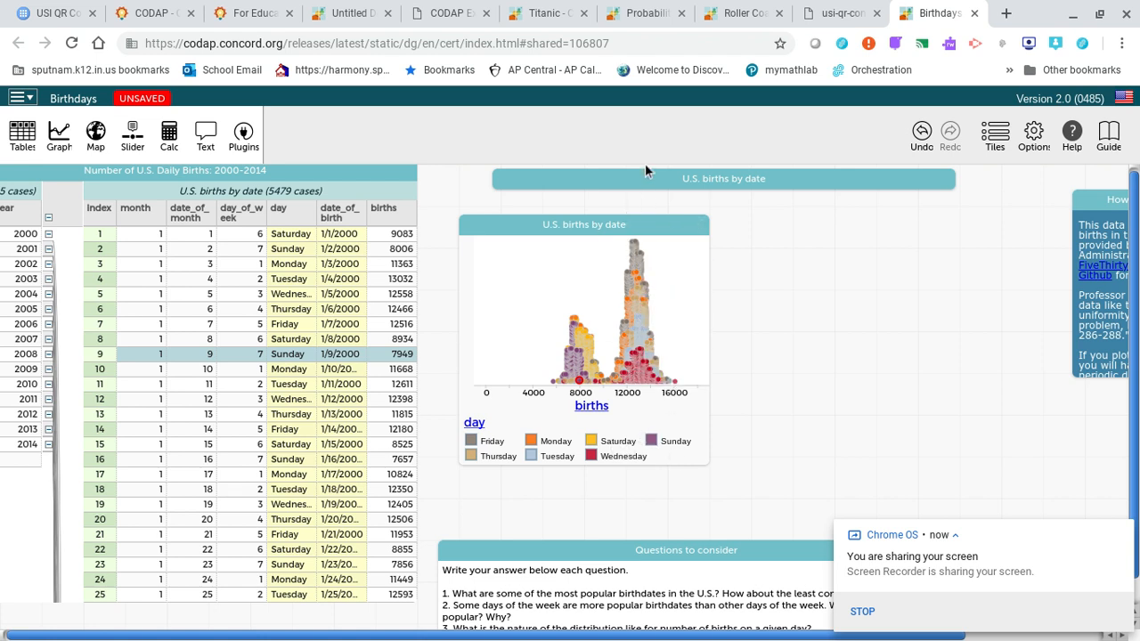
pyautogui.moveTo(635, 301)
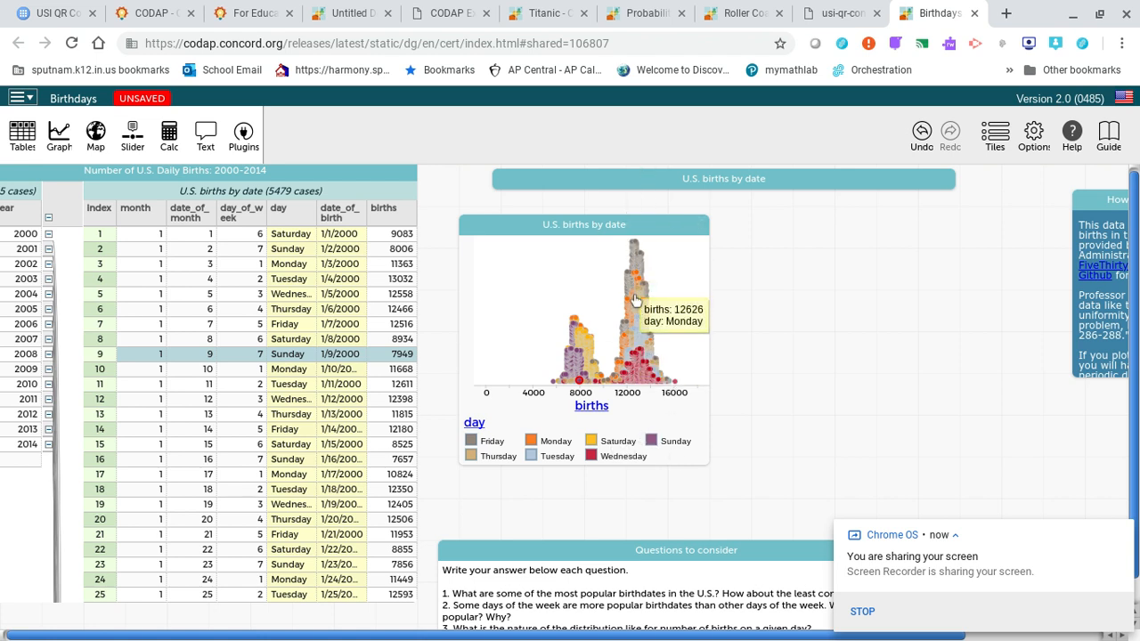
pyautogui.moveTo(580, 347)
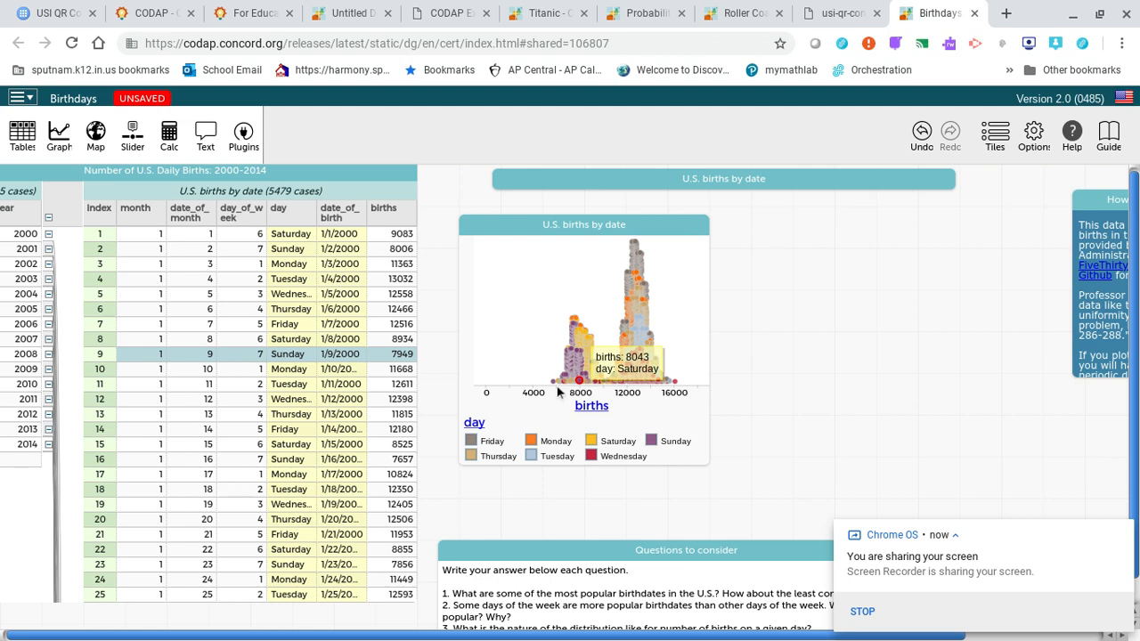
# Restore the larger minimized births graph and move the Questions to consider text below it so the date axis and legend are uncovered
pyautogui.moveTo(528, 555); pyautogui.dragTo(543, 506)
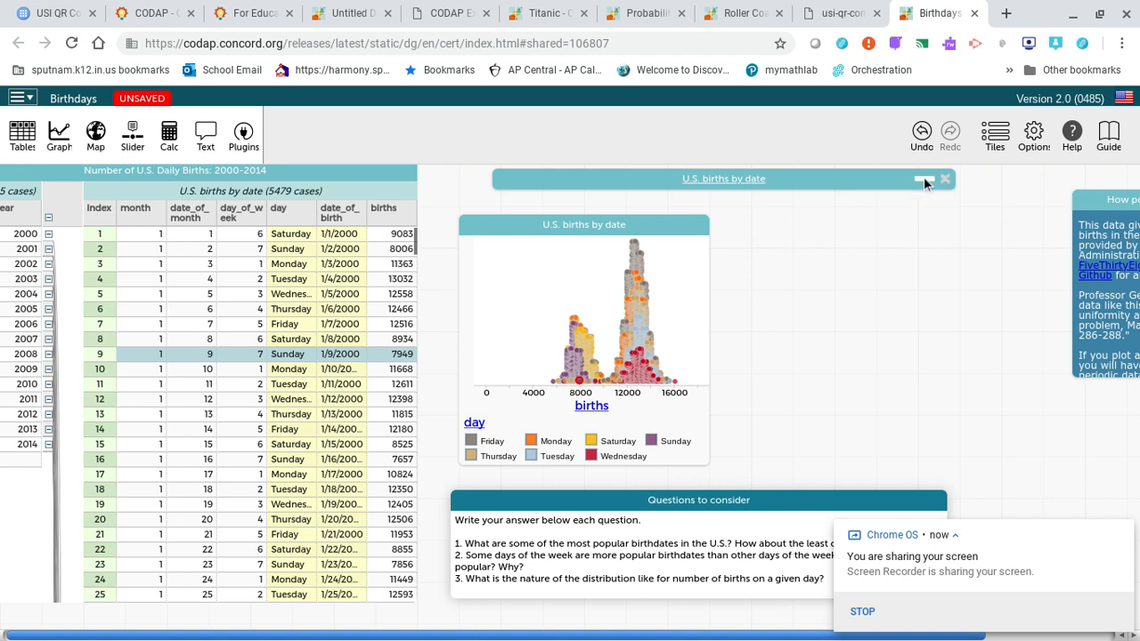
pyautogui.click(923, 177)
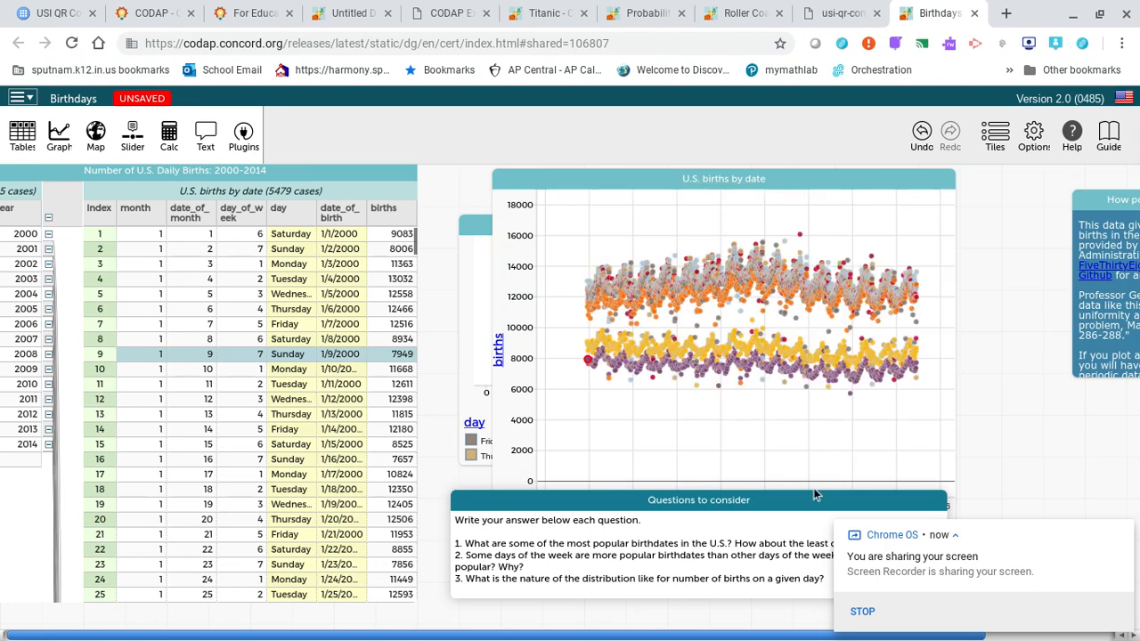
pyautogui.moveTo(818, 501); pyautogui.dragTo(686, 606)
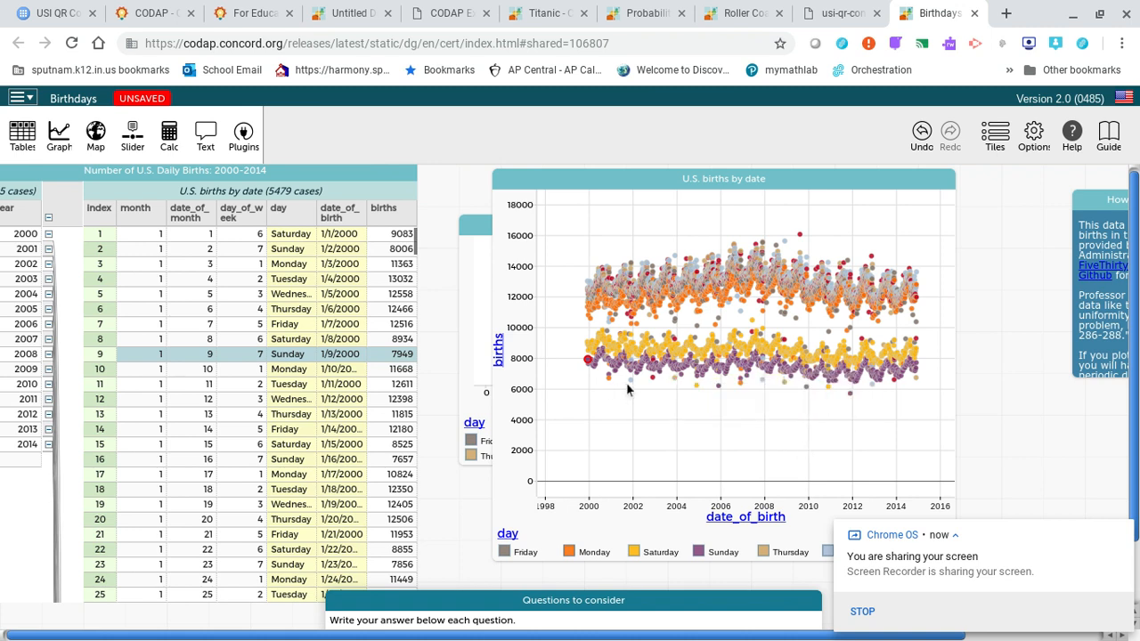
pyautogui.moveTo(632, 386)
pyautogui.moveTo(740, 388)
pyautogui.moveTo(907, 272)
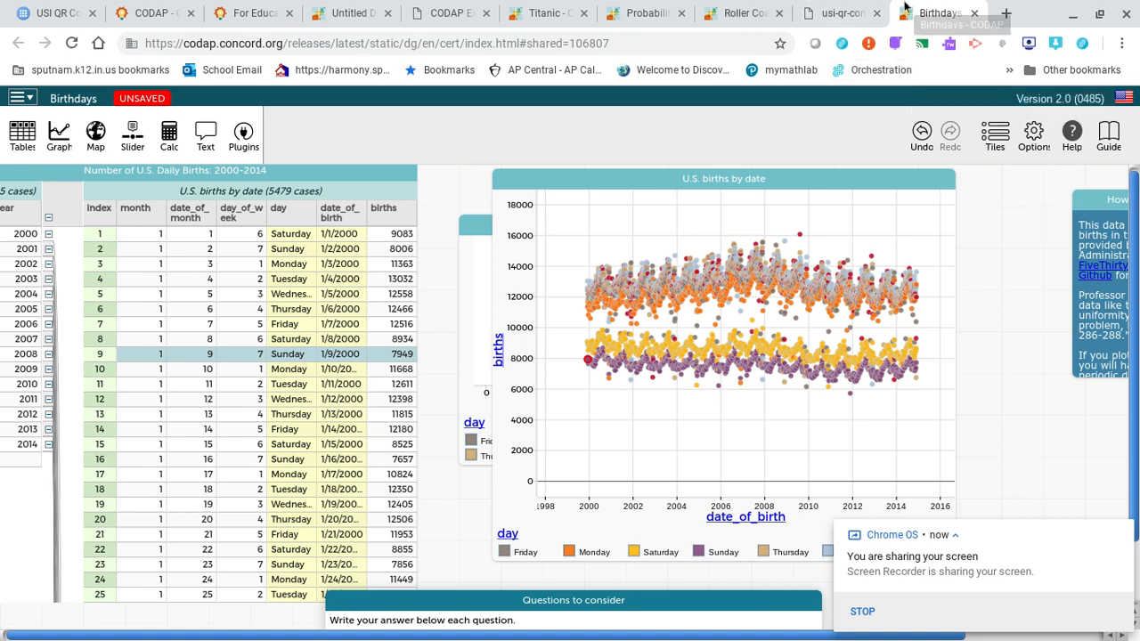
# Bring up the file commands for the Birthdays document
pyautogui.click(22, 98)
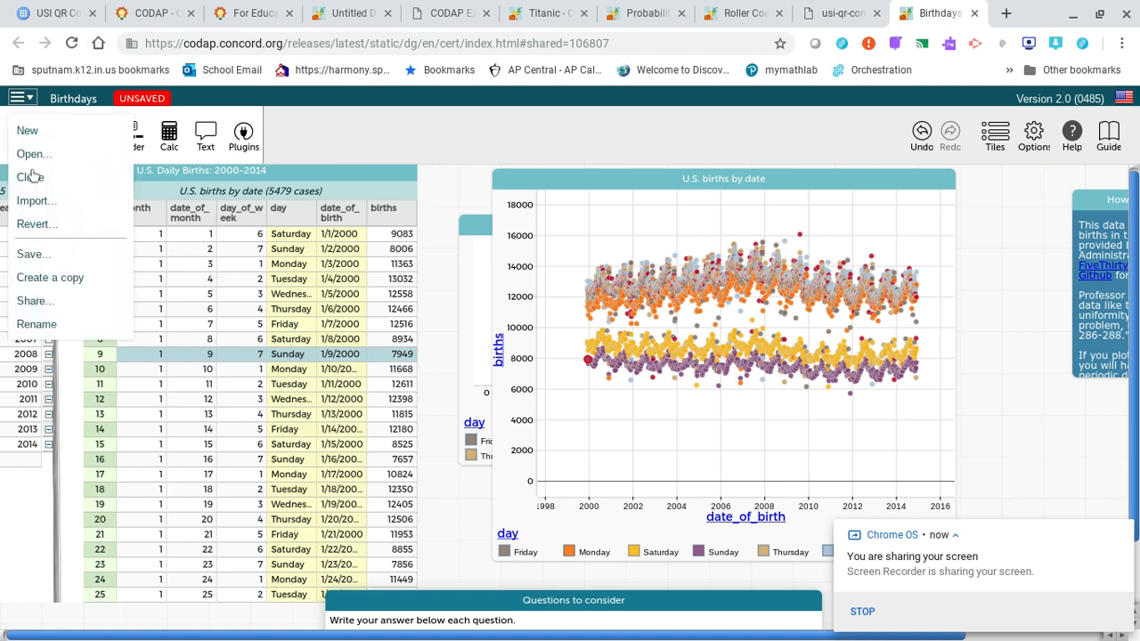